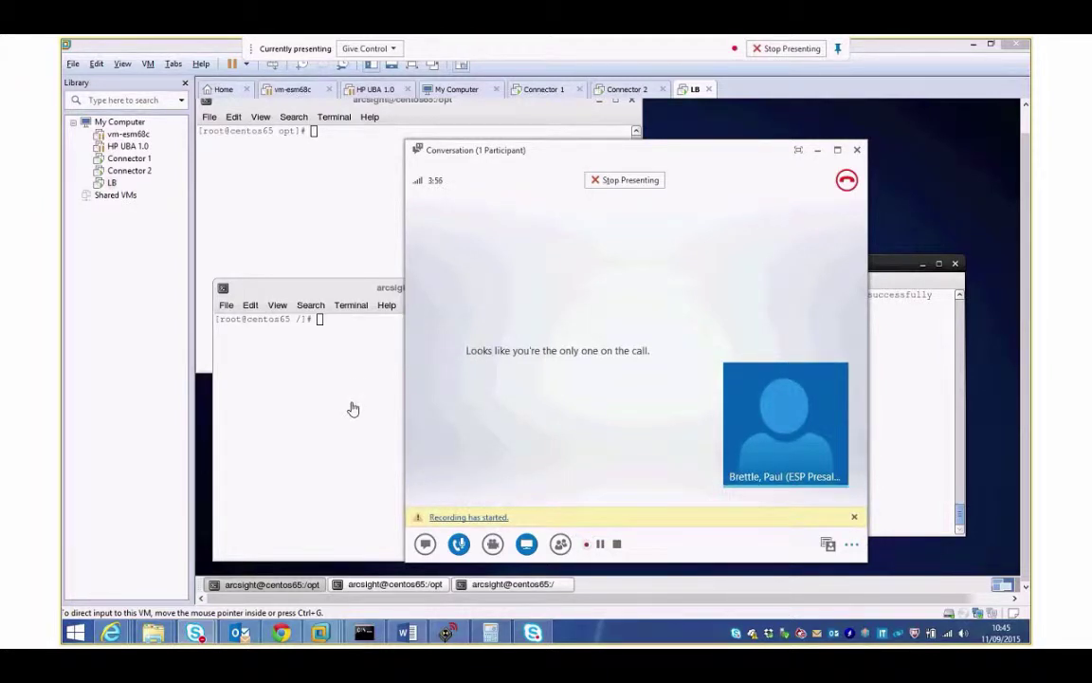
Bring the VMware machine's terminals in front of the meeting window.
click(353, 409)
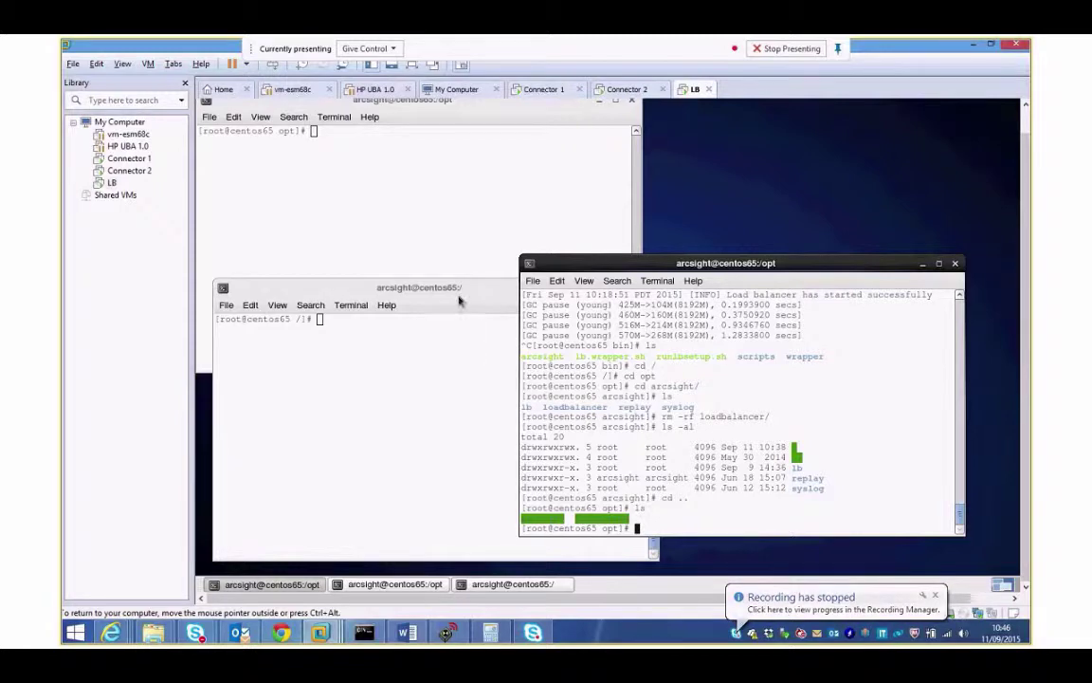
Cycle through the Connector 1, Connector 2 and LB machines, ending on Connector 2's root shell terminal.
click(545, 89)
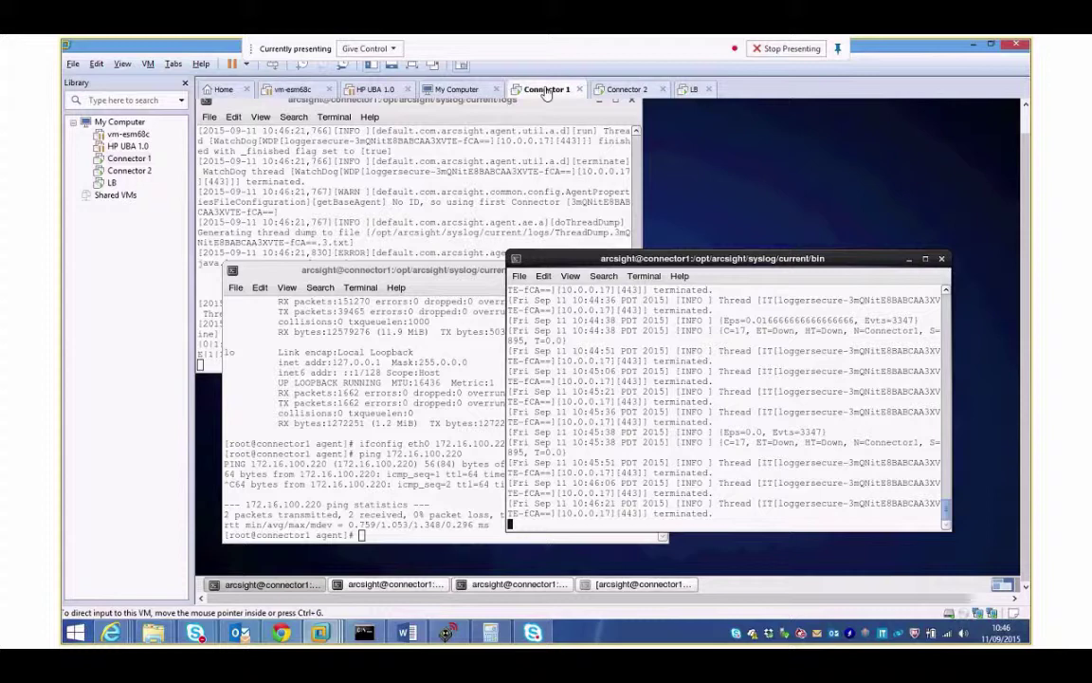
click(627, 90)
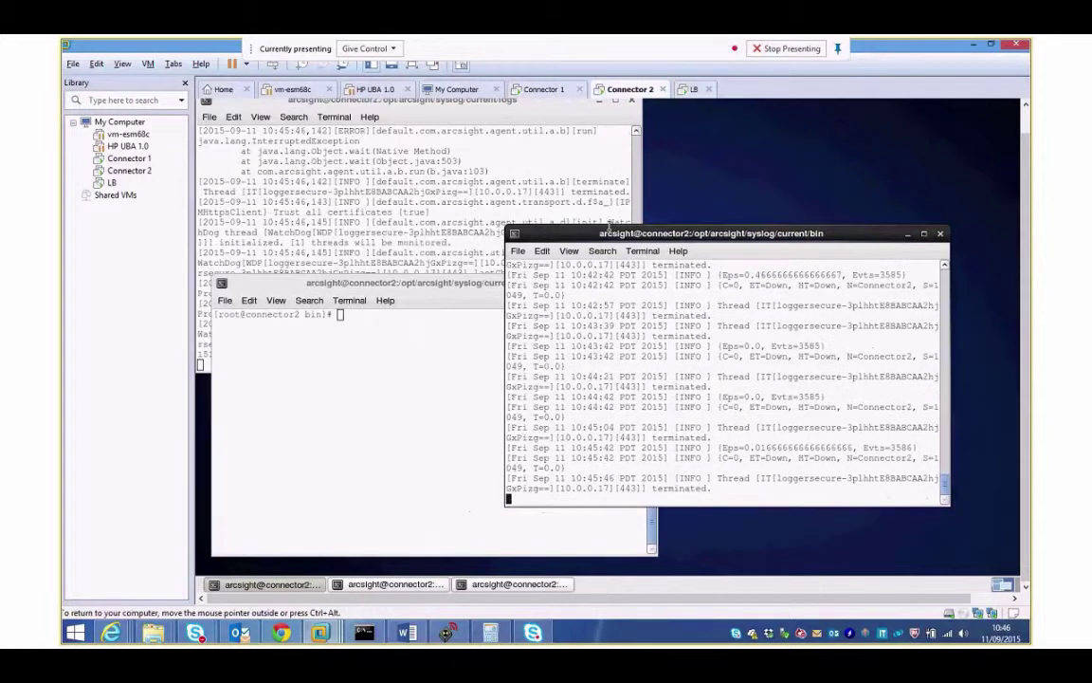
click(694, 89)
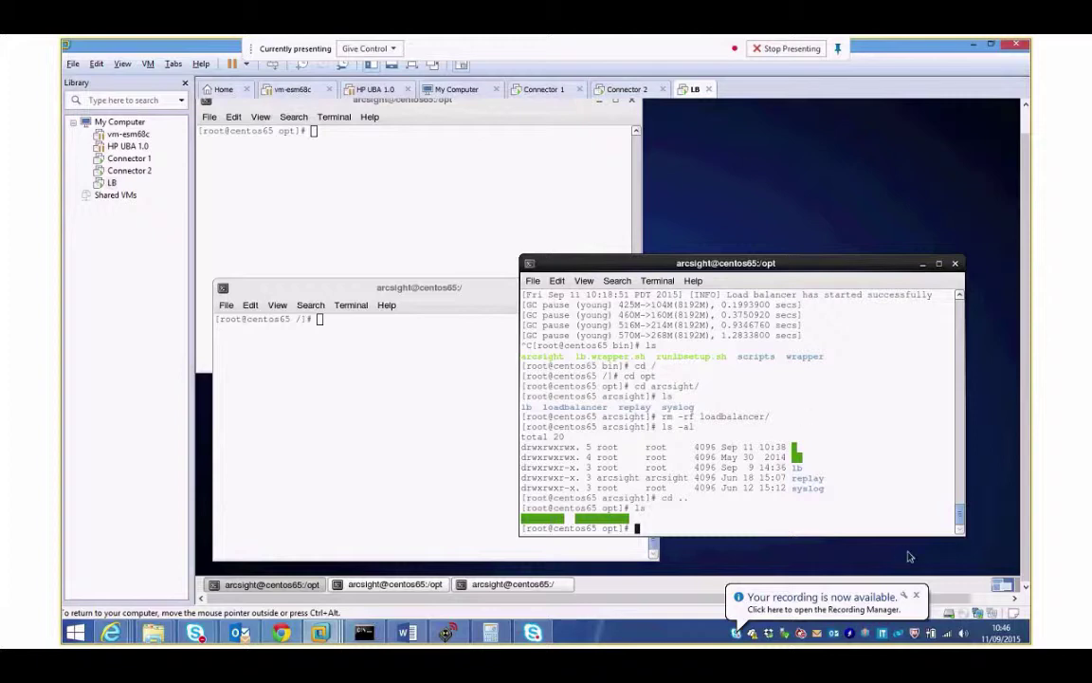
click(527, 92)
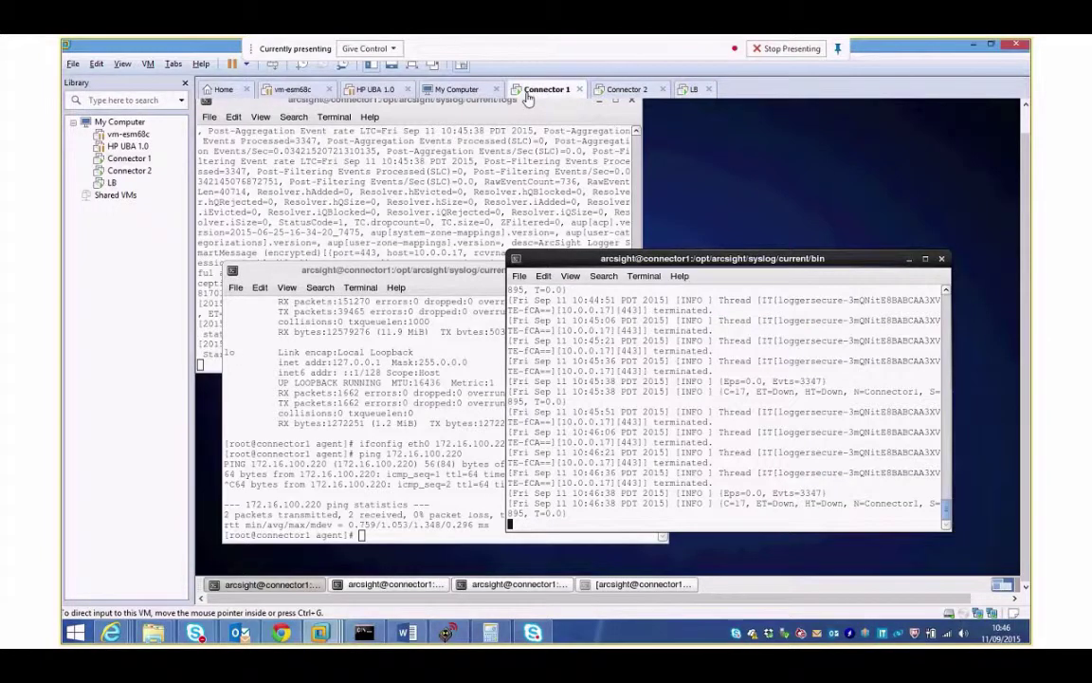
click(627, 92)
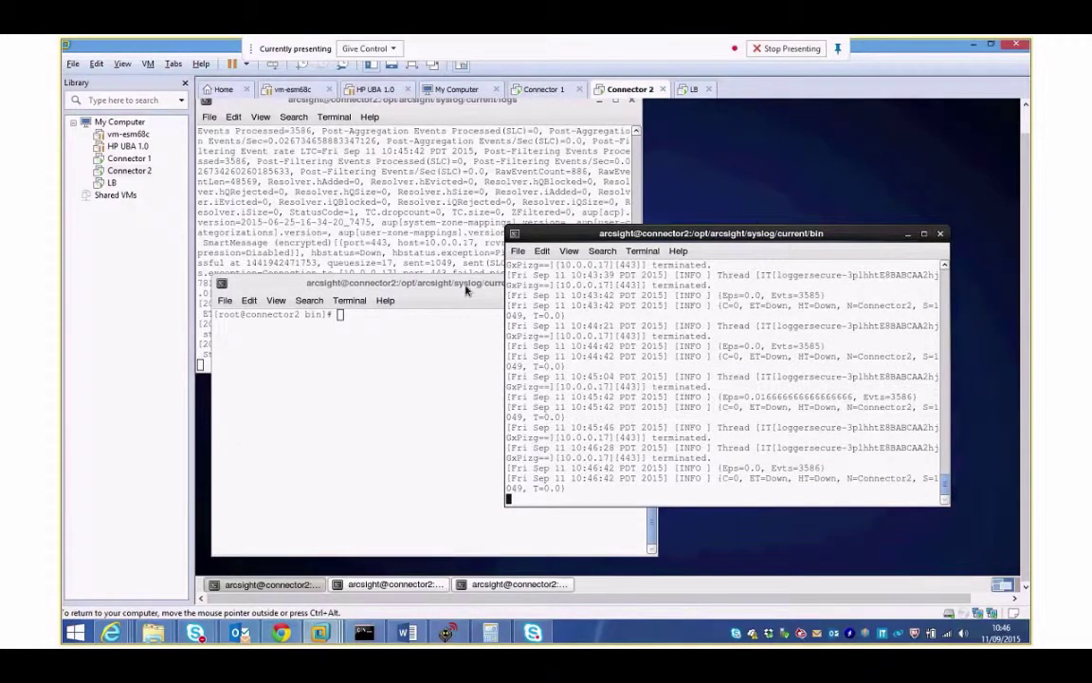
click(471, 337)
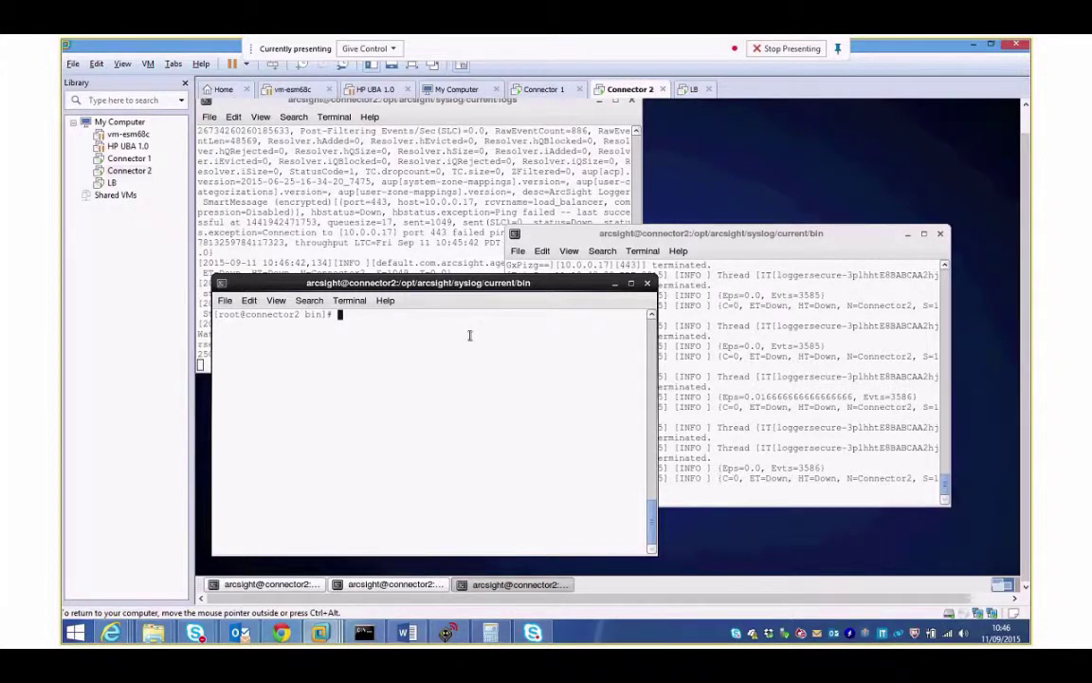
Check the remote.management settings at the end of Connector 2's agent.properties in vi, then quit unchanged.
text(vi /opt/arcsight/syslog/current/user/agent/agent.properties)
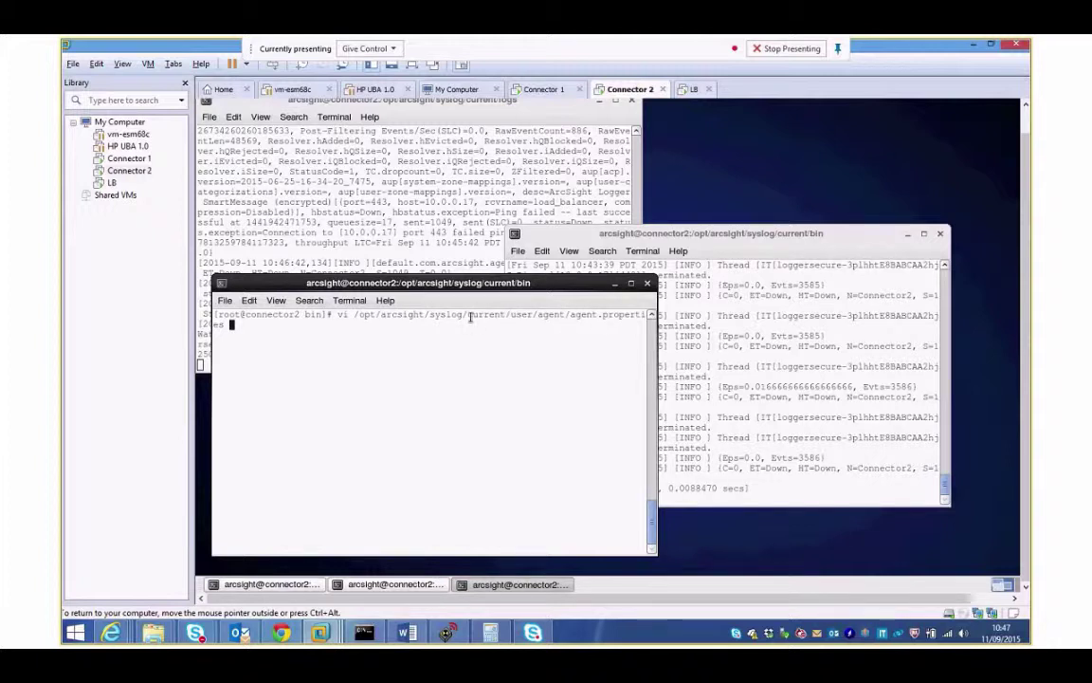
drag(468, 316, 597, 316)
key(Down)
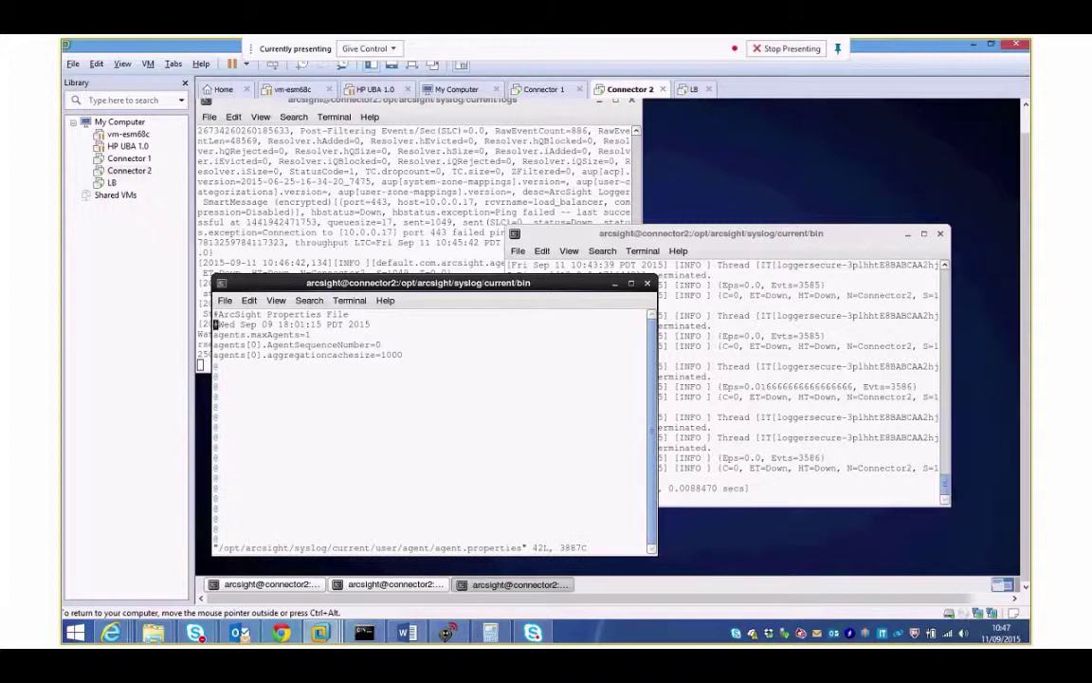
key(shift+g)
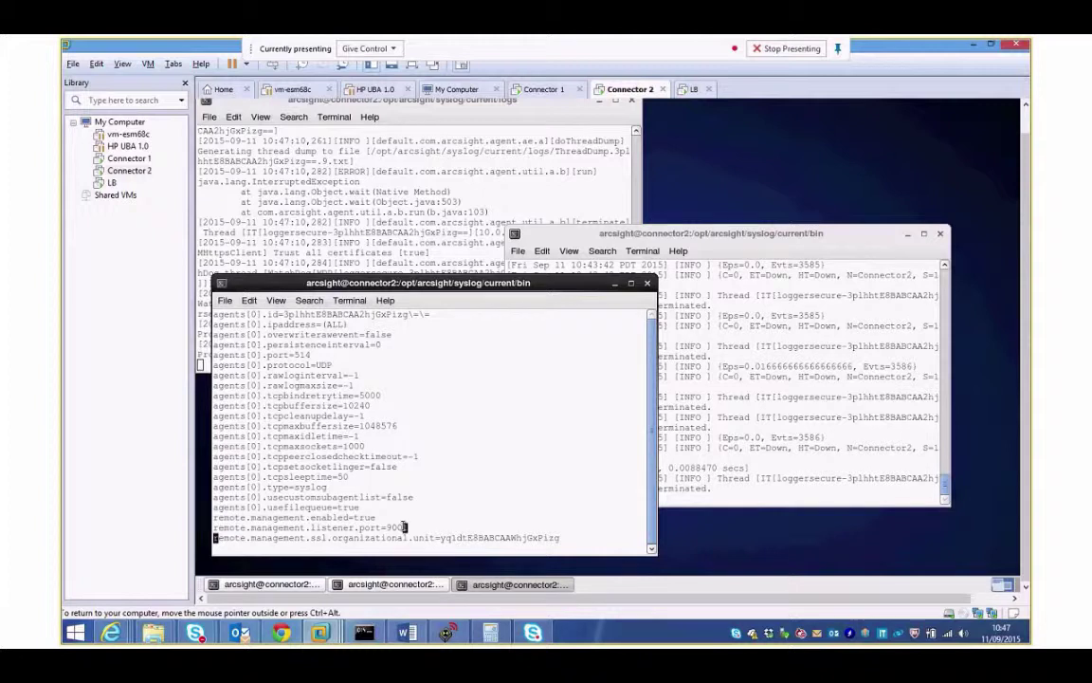
drag(405, 528, 213, 517)
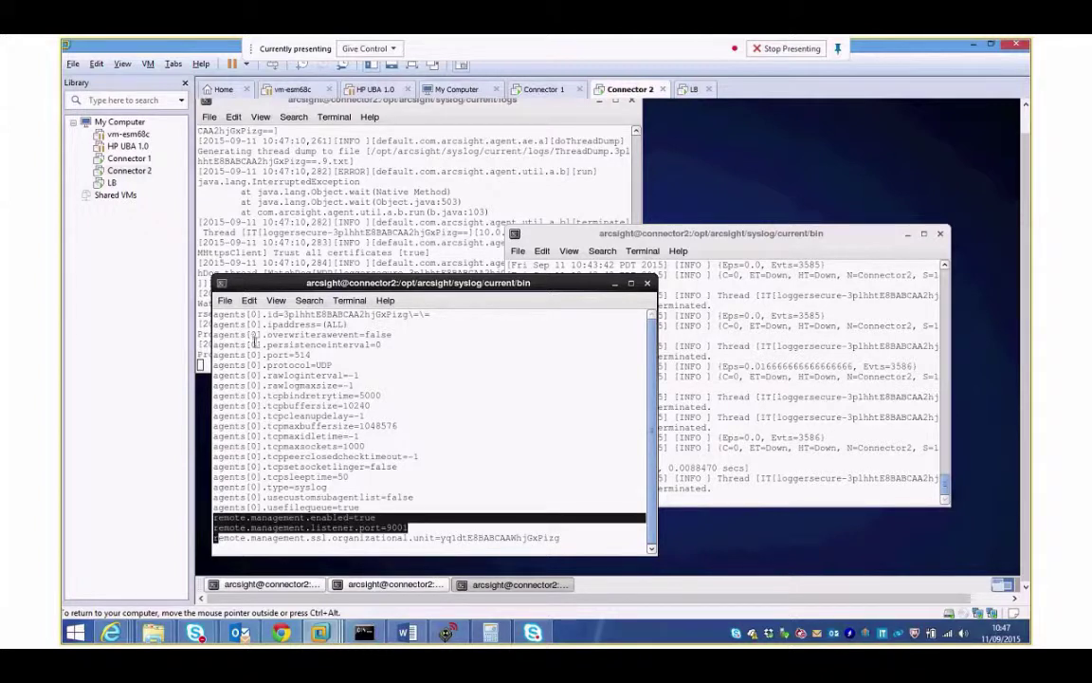
text(:q)
key(Return)
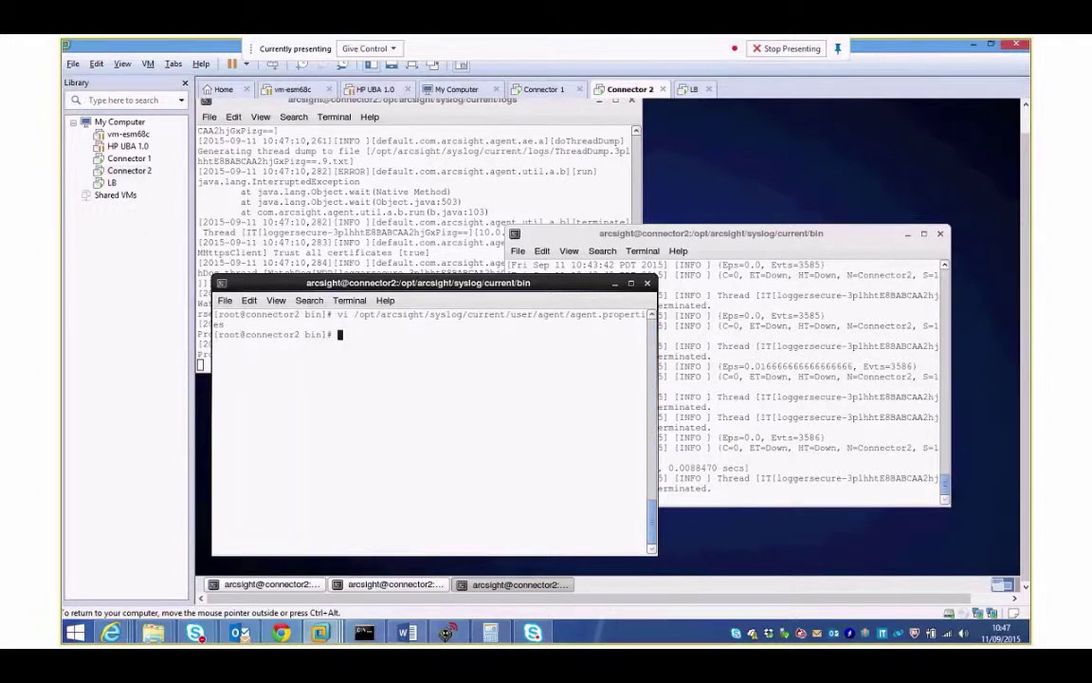
Clear the terminal and rerun the ArcSight agentsetup command.
text(clear)
key(Up)
key(Up)
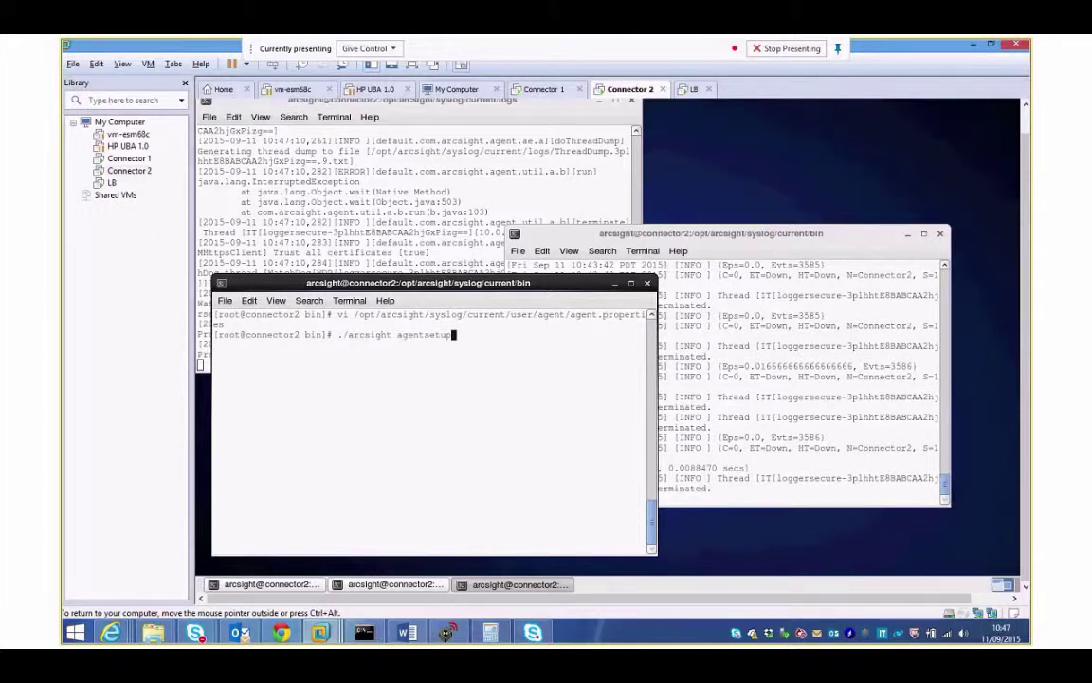
key(Return)
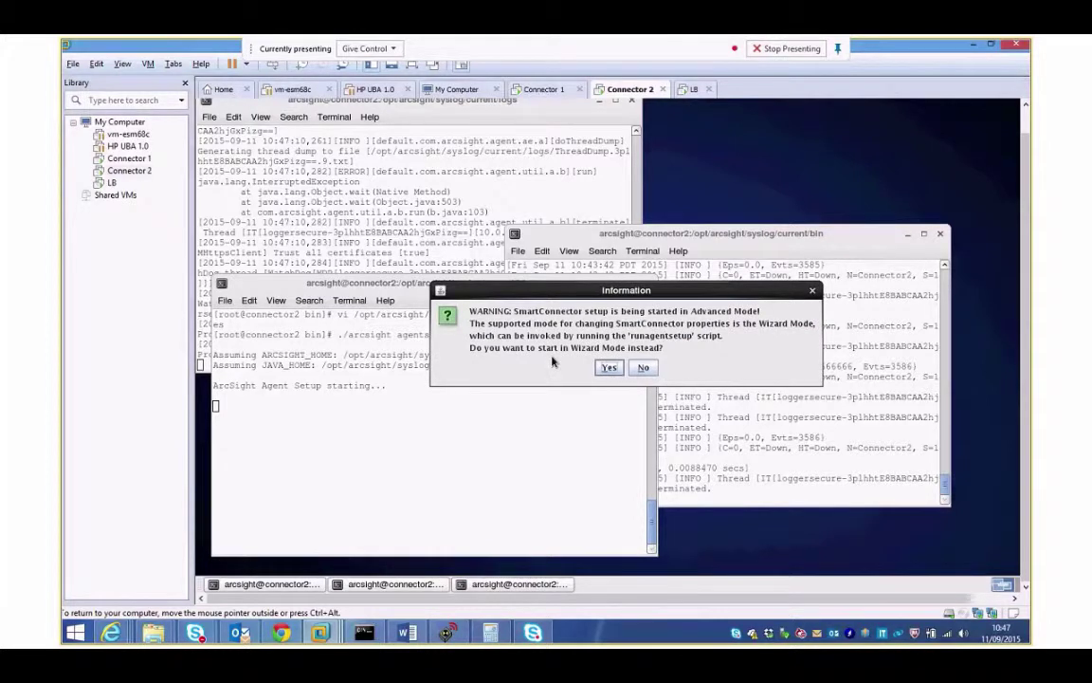
Decline Wizard Mode, scroll the Framework Properties table, and cancel the Agent Configuration Tool.
click(610, 368)
click(641, 370)
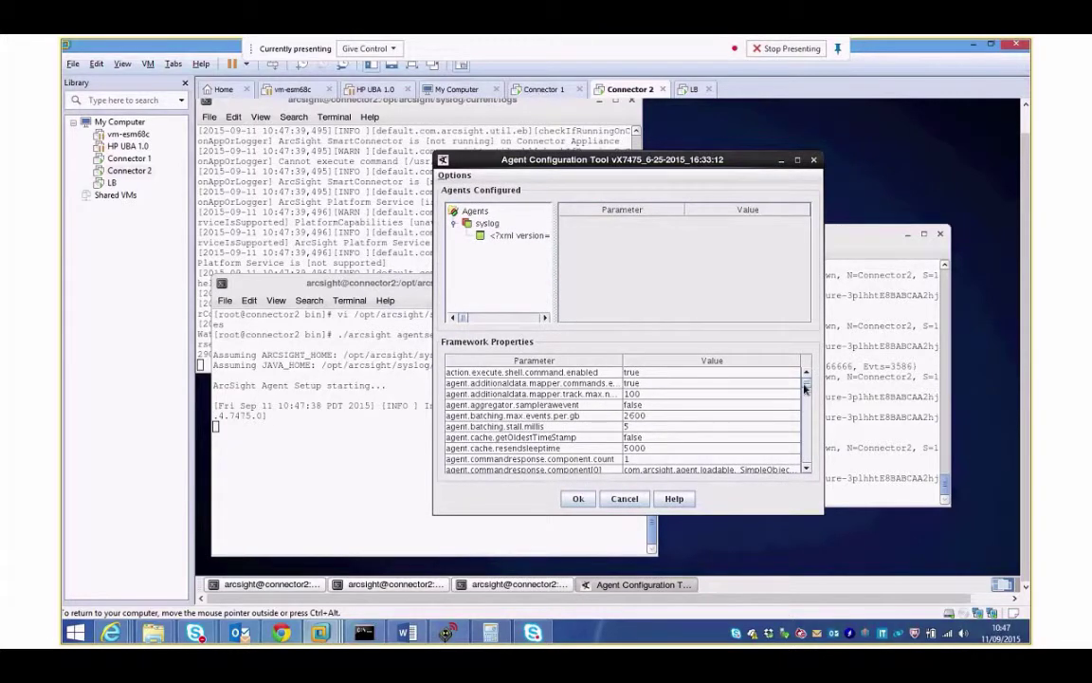
drag(805, 389, 809, 455)
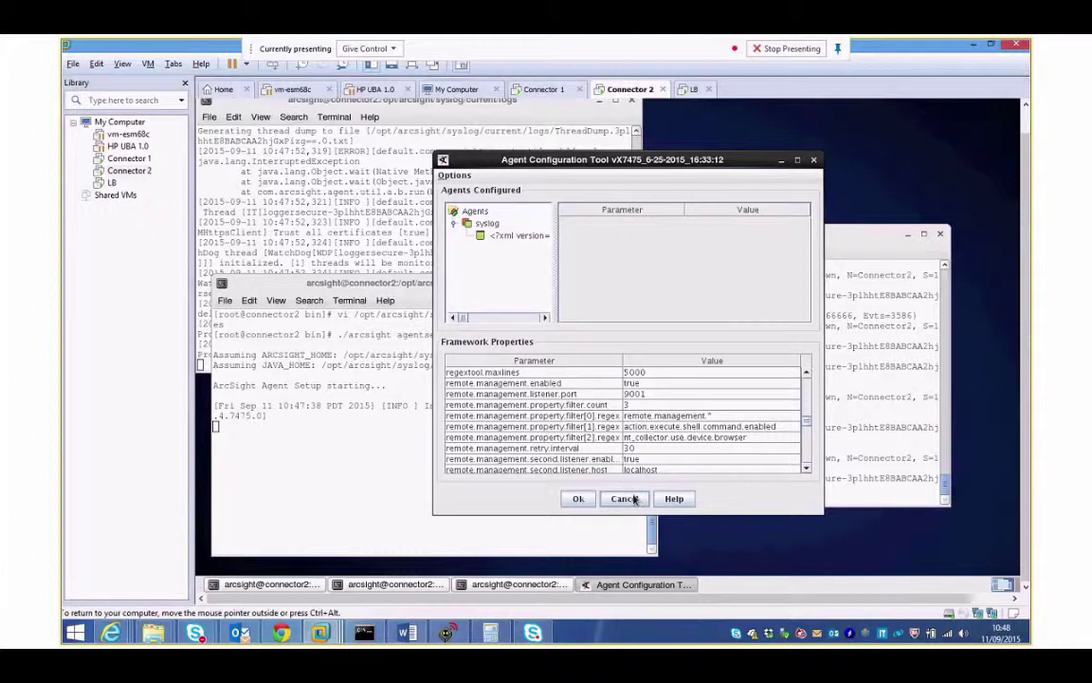
click(622, 501)
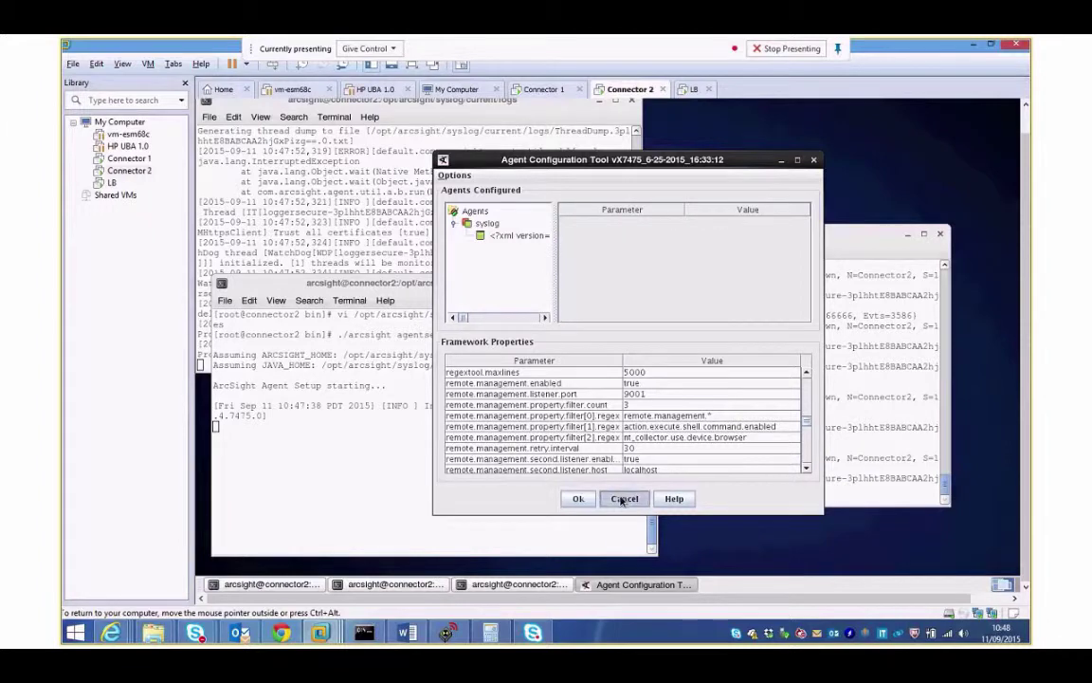
Abandon the configuration changes, then run ArcSightSmartConnectorLoadBalancer-1.0.0.1073.0.bin from the LB machine's installers folder.
click(624, 356)
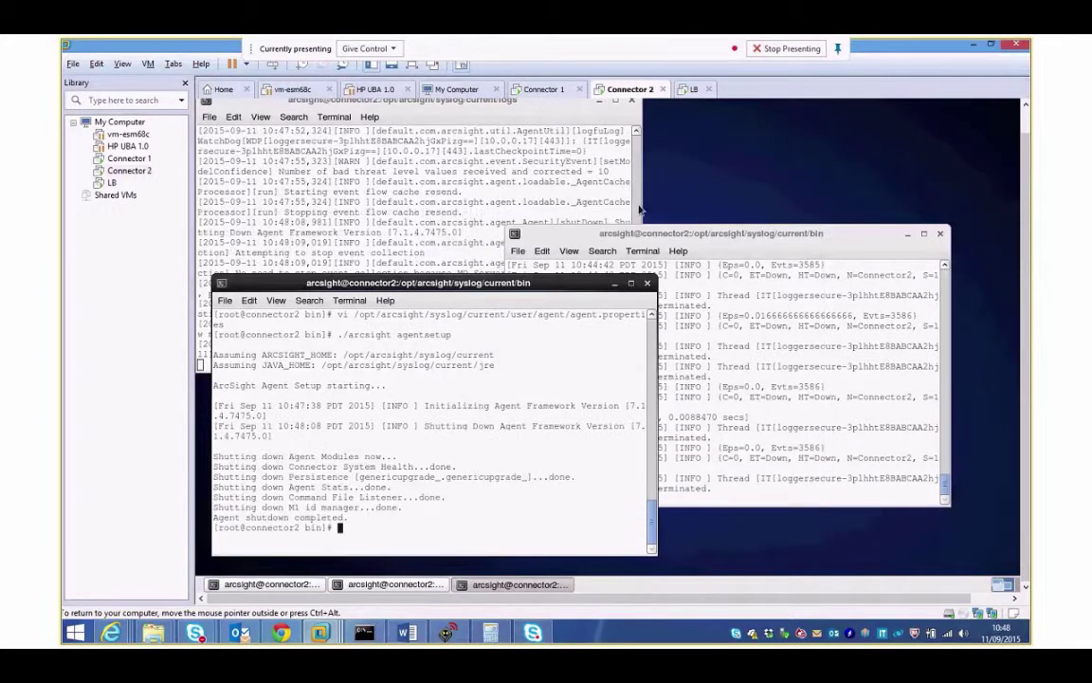
click(693, 89)
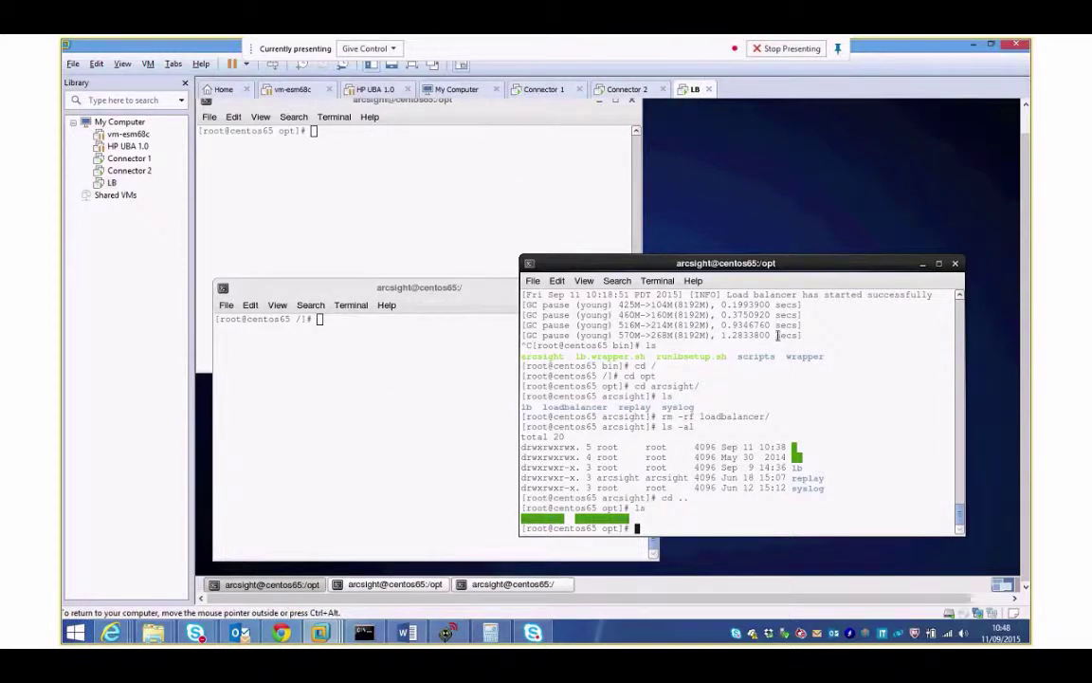
text(cd installers/)
key(Return)
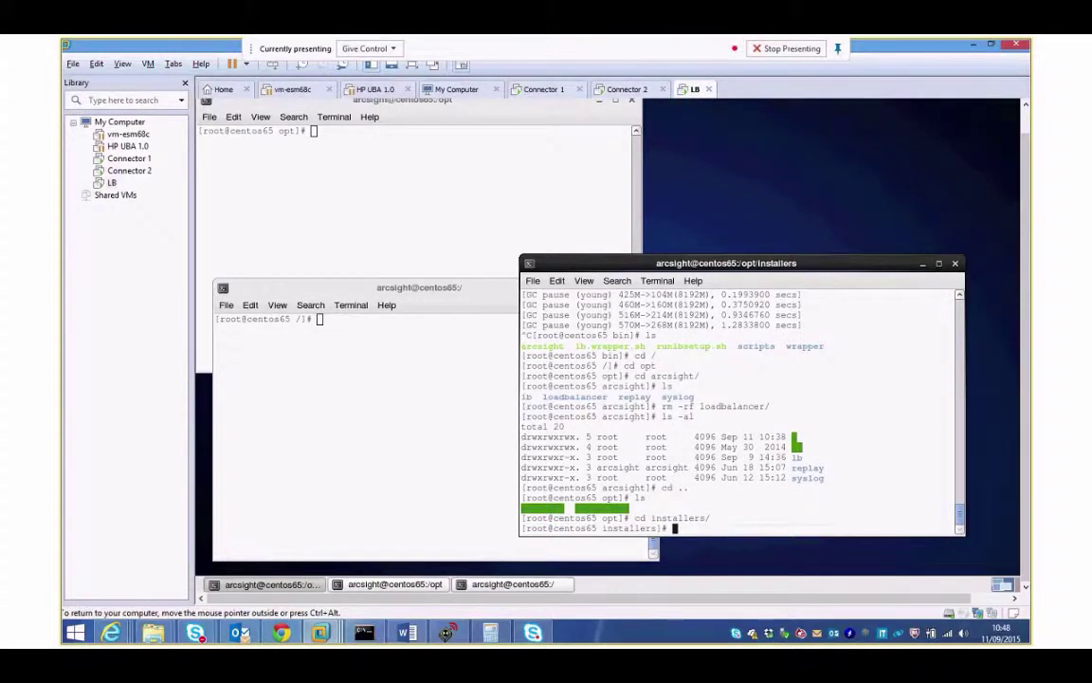
text(./Arc)
key(Tab)
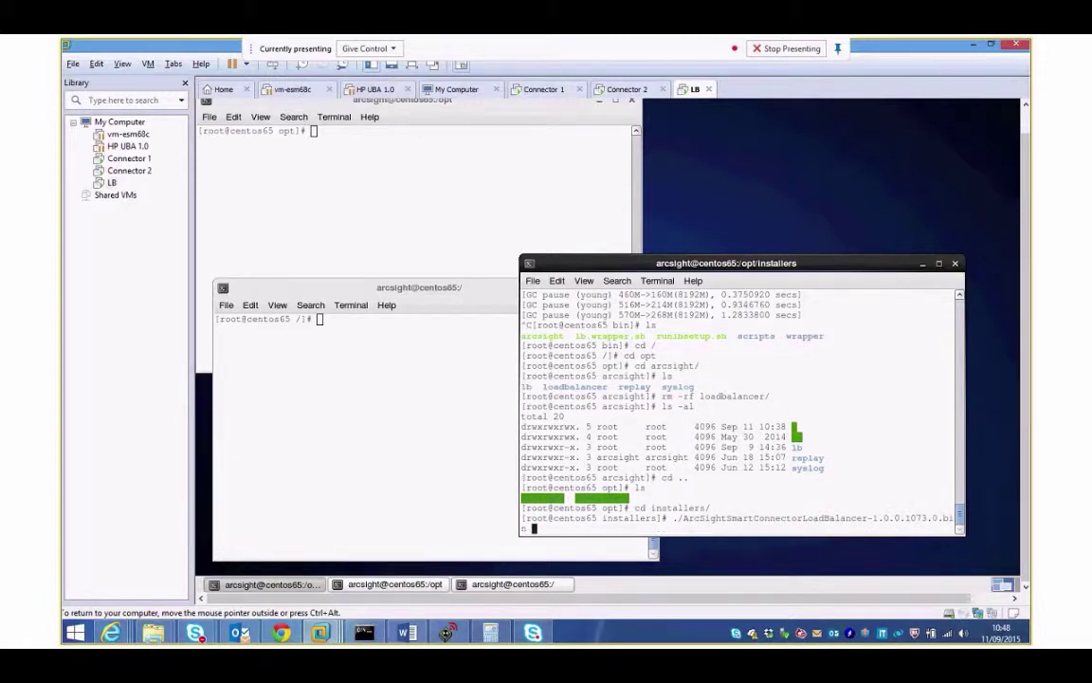
key(Return)
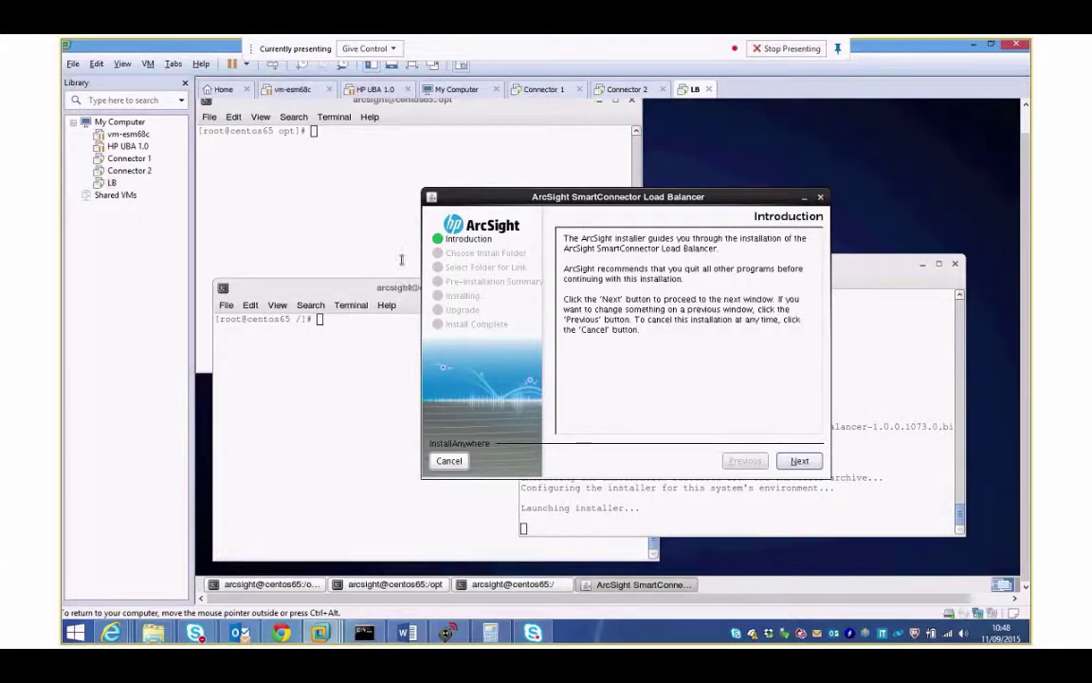
Set the Load Balancer install folder to /opt/arcsight/loadbalancer.
click(801, 461)
drag(684, 342, 505, 338)
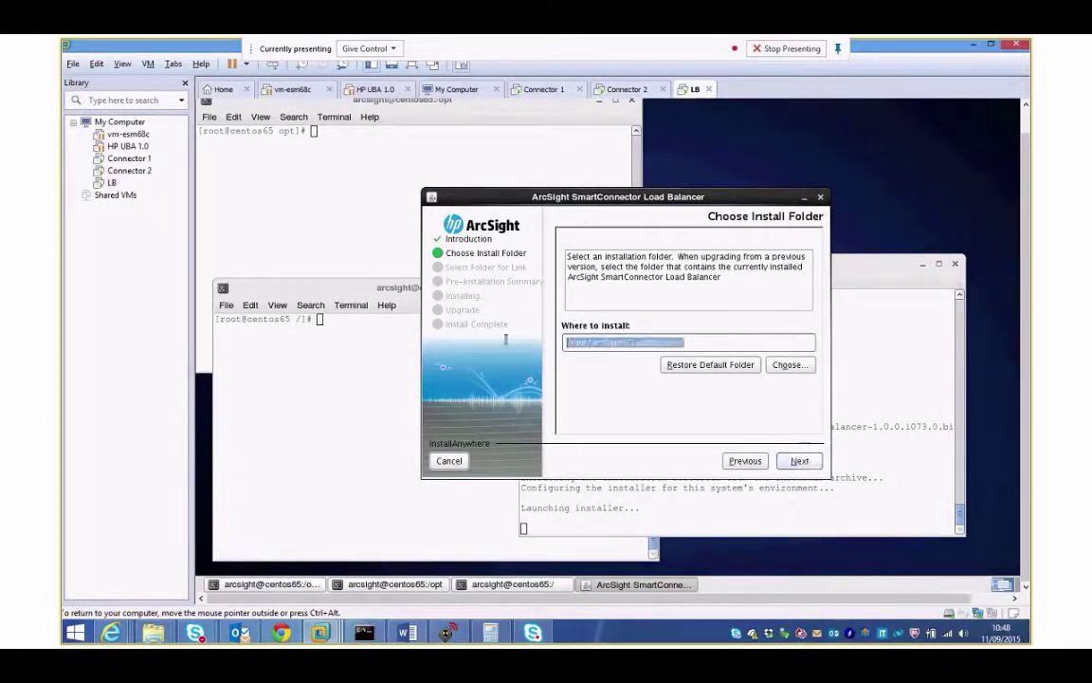
text(/ppt/arc)
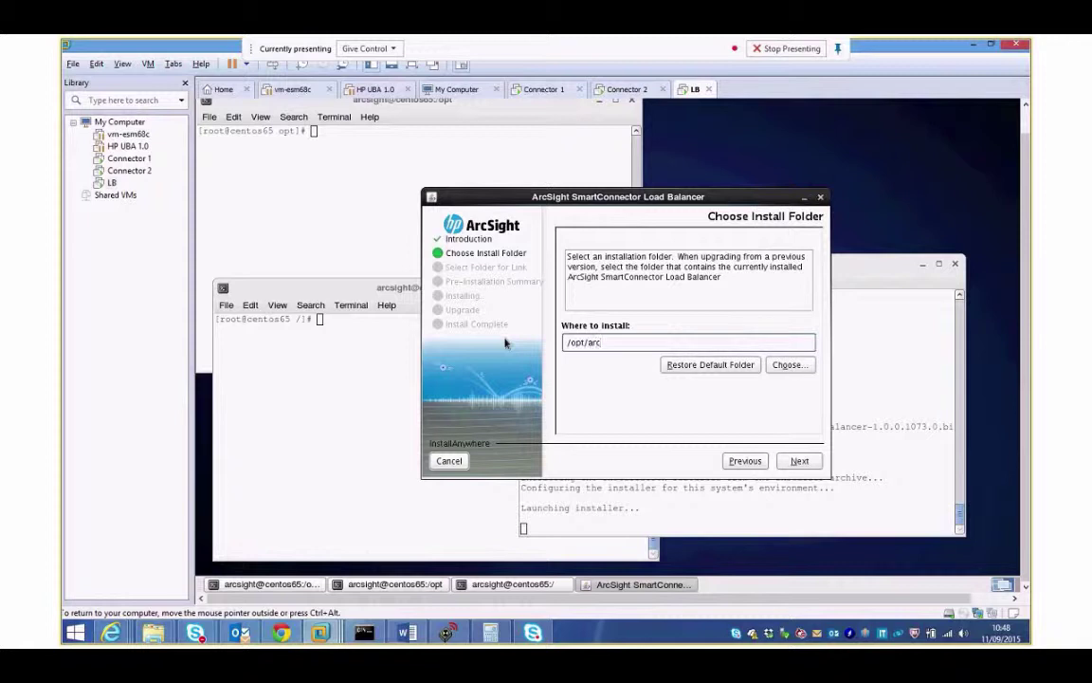
text(sight/loadbalancer)
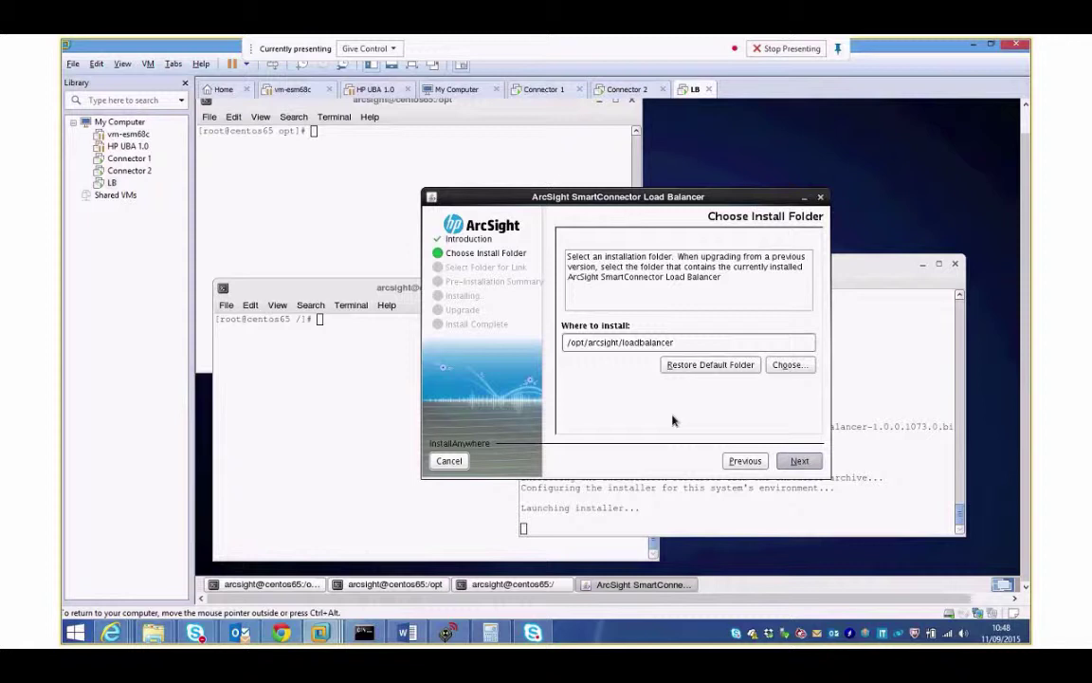
click(799, 460)
Choose not to create links, install the Load Balancer, and close the installer when done.
click(575, 305)
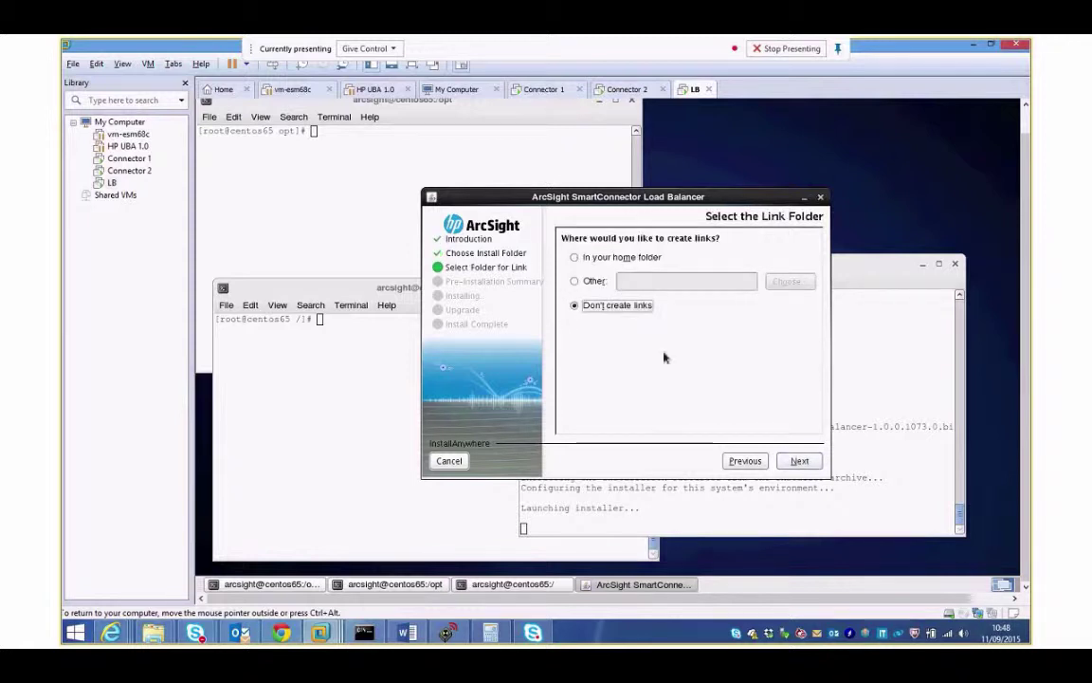
click(799, 459)
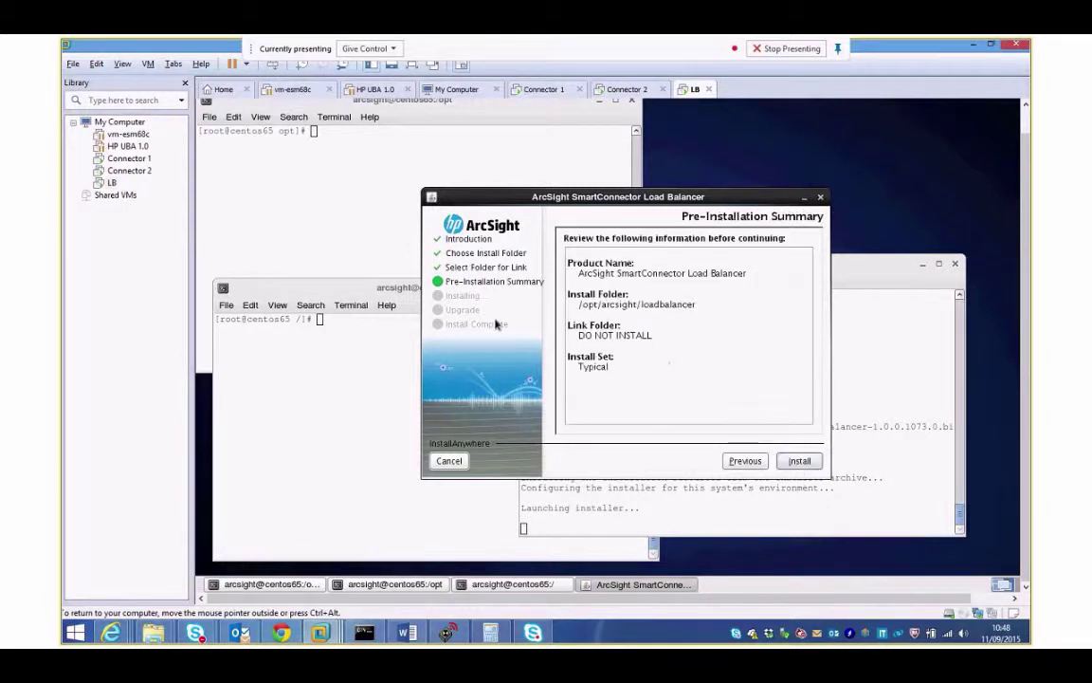
click(799, 462)
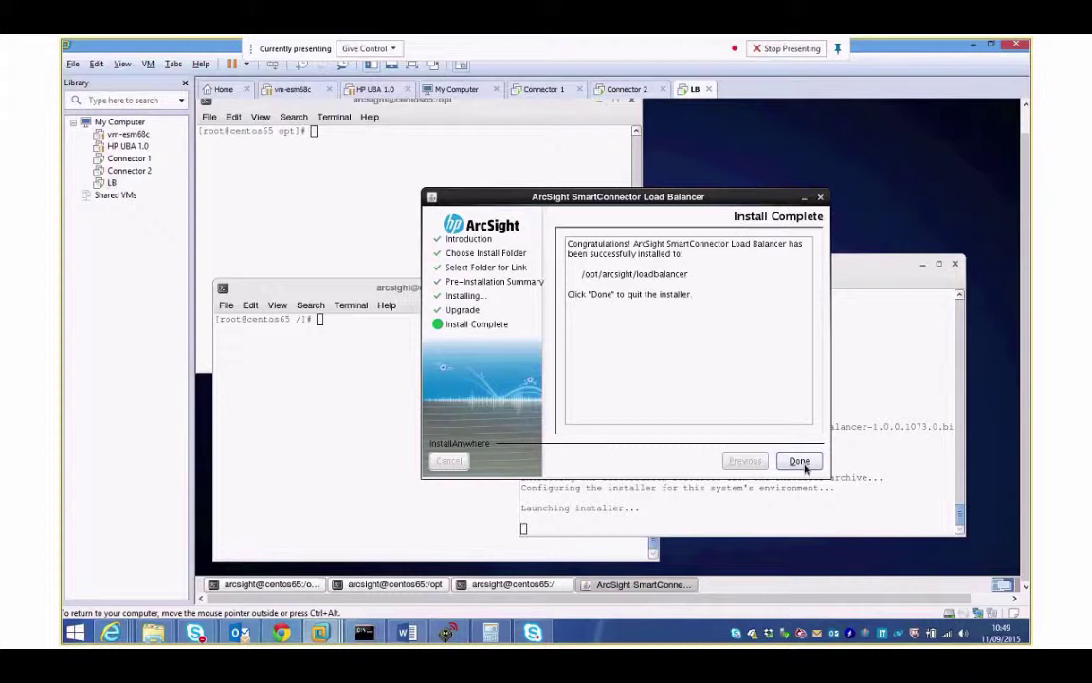
click(799, 462)
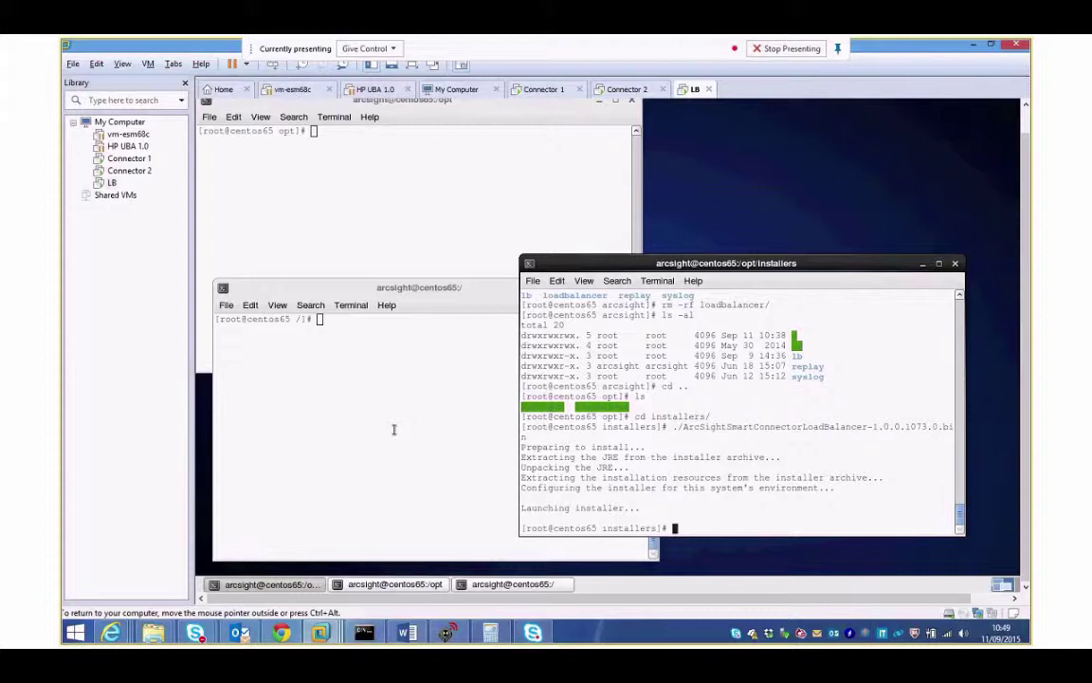
Change to /opt/arcsight/loadbalancer/current/config/loadbalancer and list its files in detail.
click(341, 427)
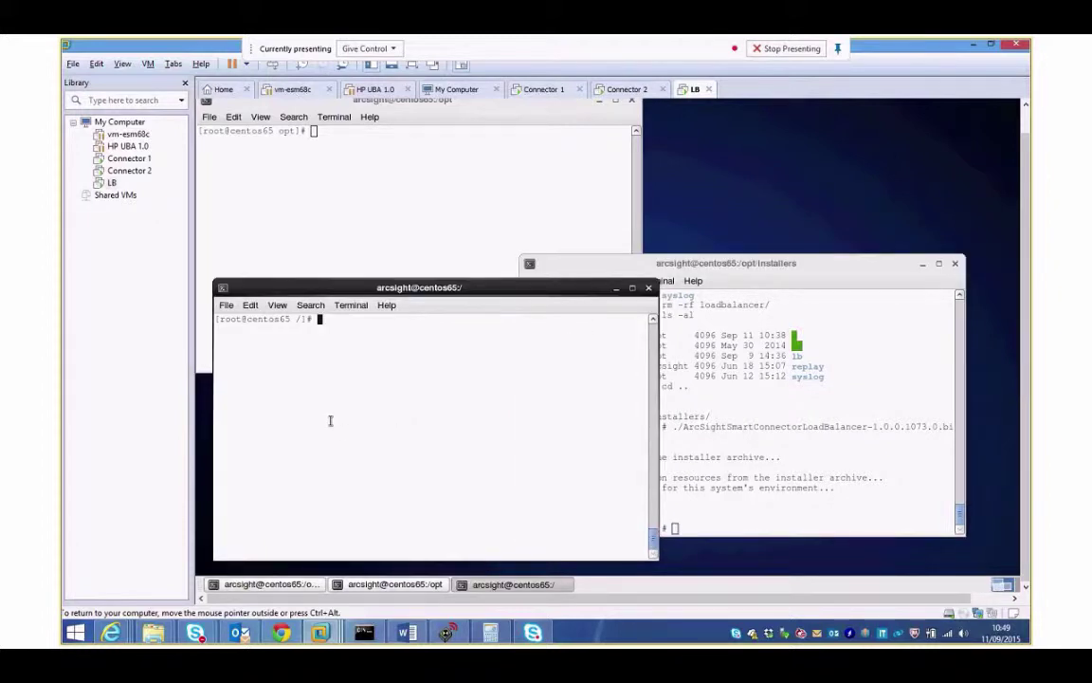
text(cd /opt/arcsight/l)
key(Tab)
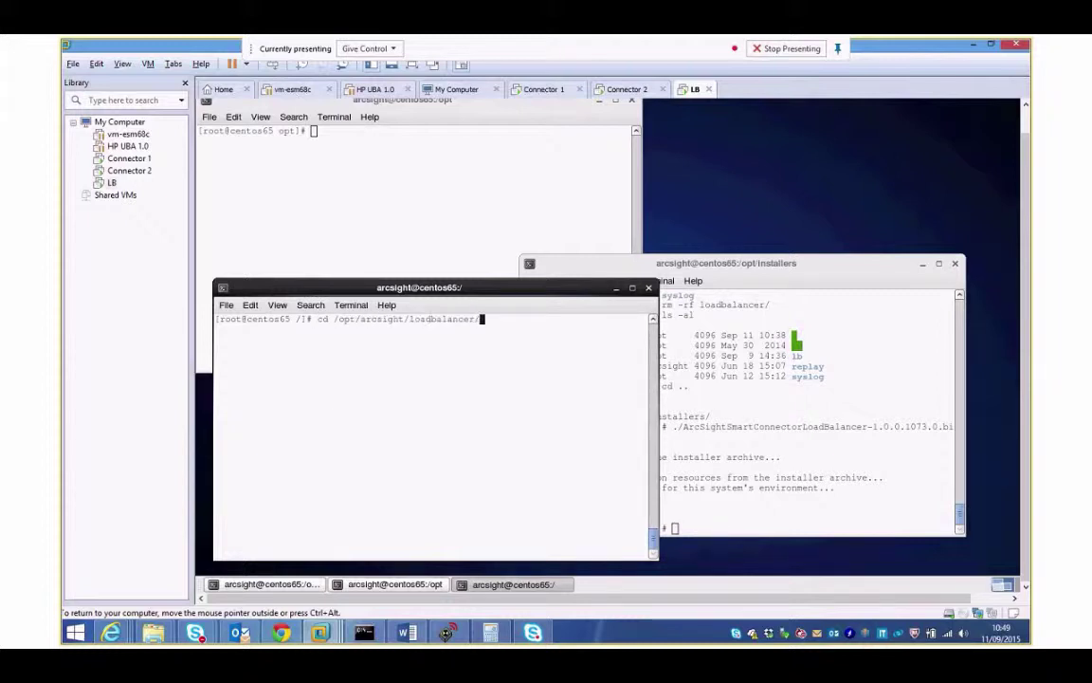
text(cu)
key(Tab)
text(c)
key(Tab)
text(l)
key(Tab)
key(Return)
text(ls)
key(Return)
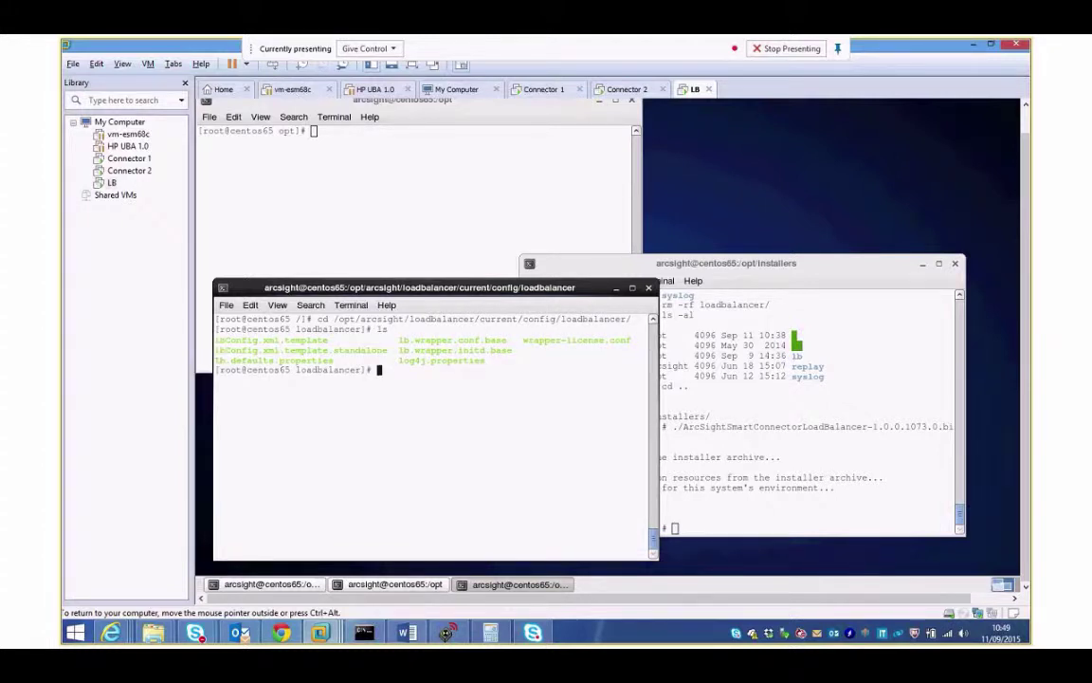
text(ls -al)
key(Return)
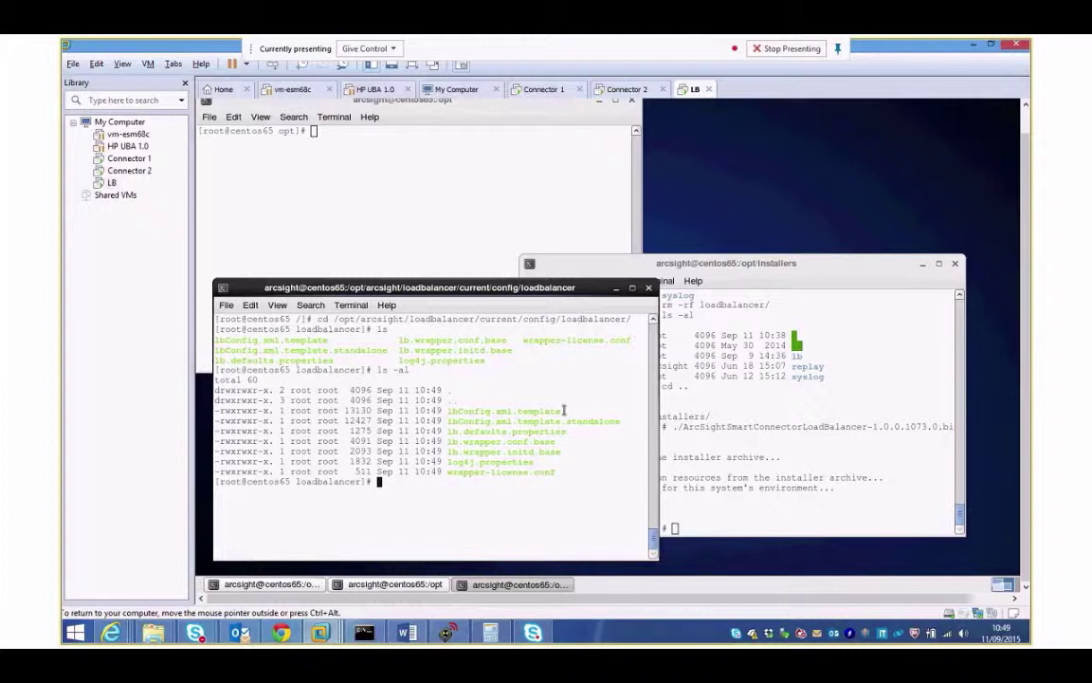
Copy lbConfig.xml.template.standalone into the current/user/loadbalancer folder.
drag(564, 409, 649, 410)
click(445, 404)
text(c)
text(p lbConfig.xml.template.standalone )
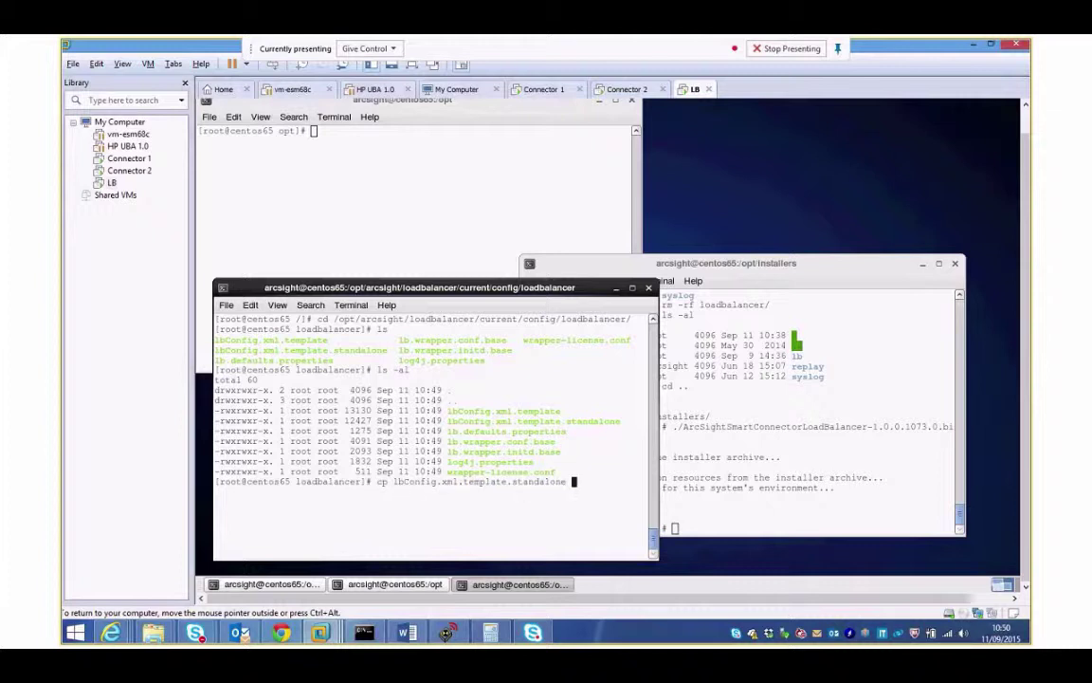
text(/opt/arcsight/loadbalancer/co)
text(rrent/)
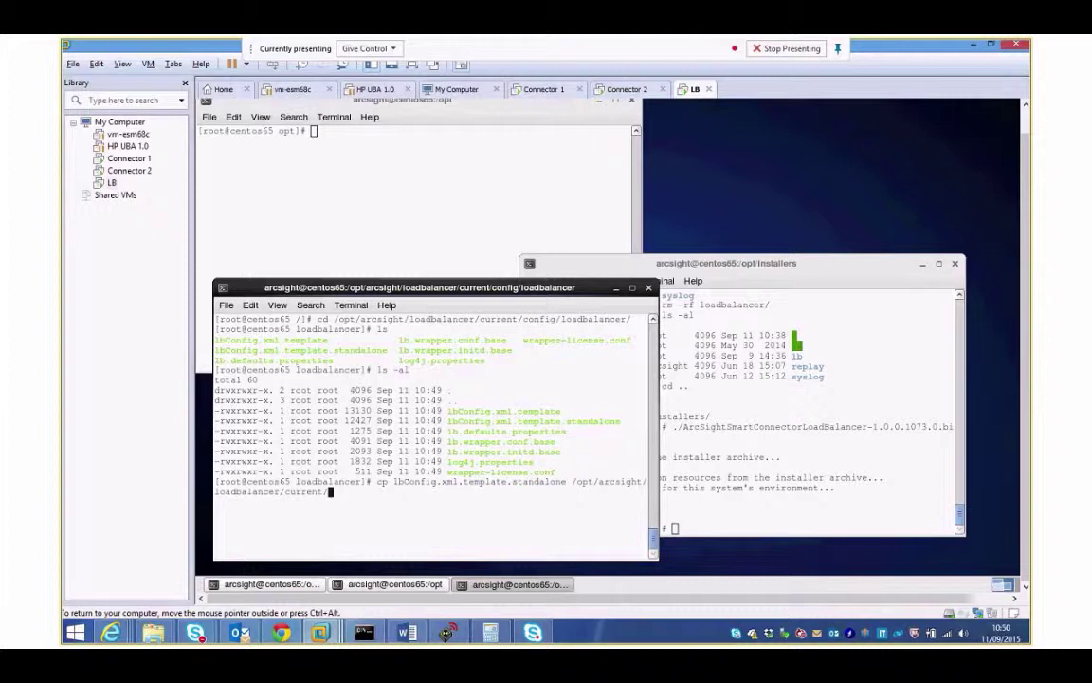
text(user/loadbalancer/)
key(Return)
In current/user/loadbalancer, copy the standalone template to lbConfig.xml.
text(cd /opt/arc)
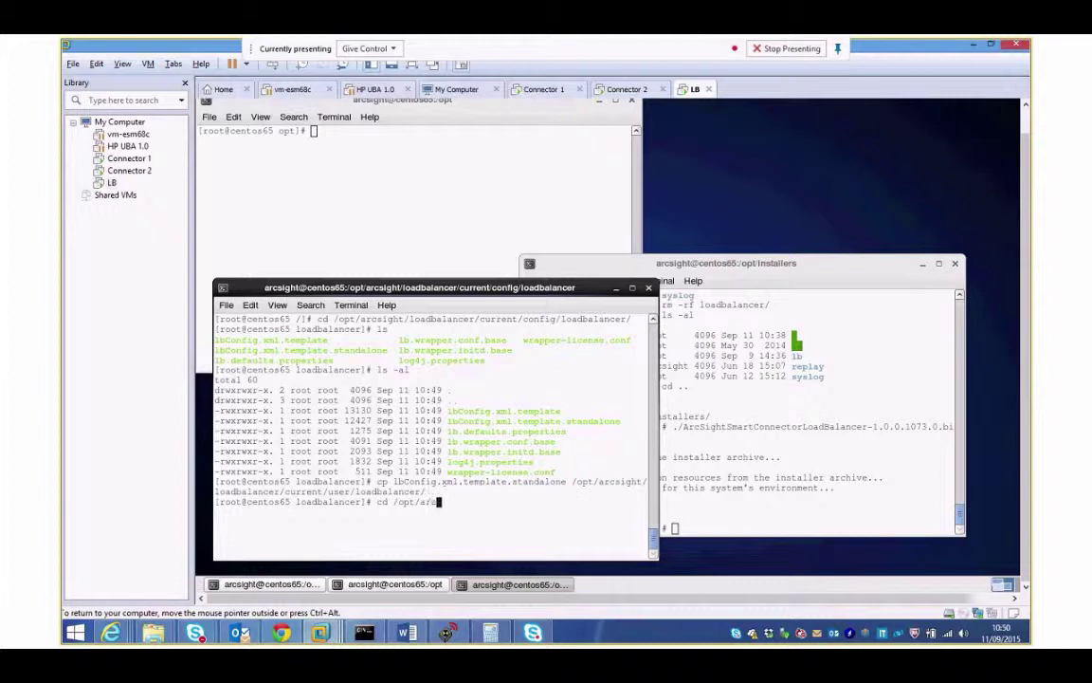
text(sight/loadbalancer/current/user/loadbalancer/)
key(Return)
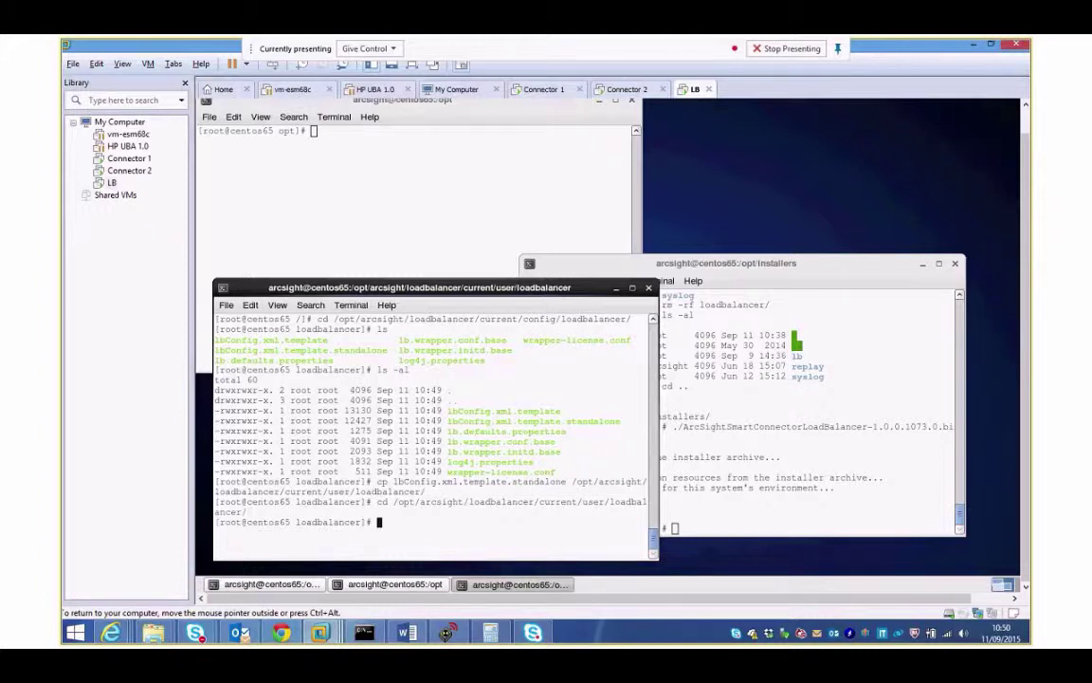
text(ls)
key(Return)
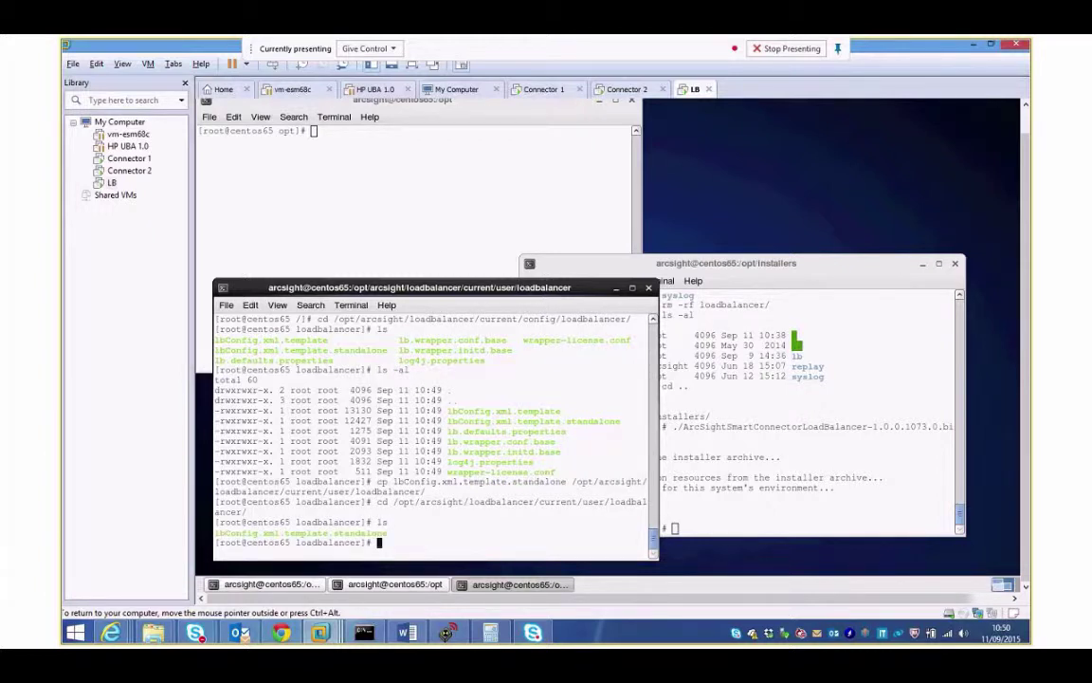
text(cp lb)
key(Tab)
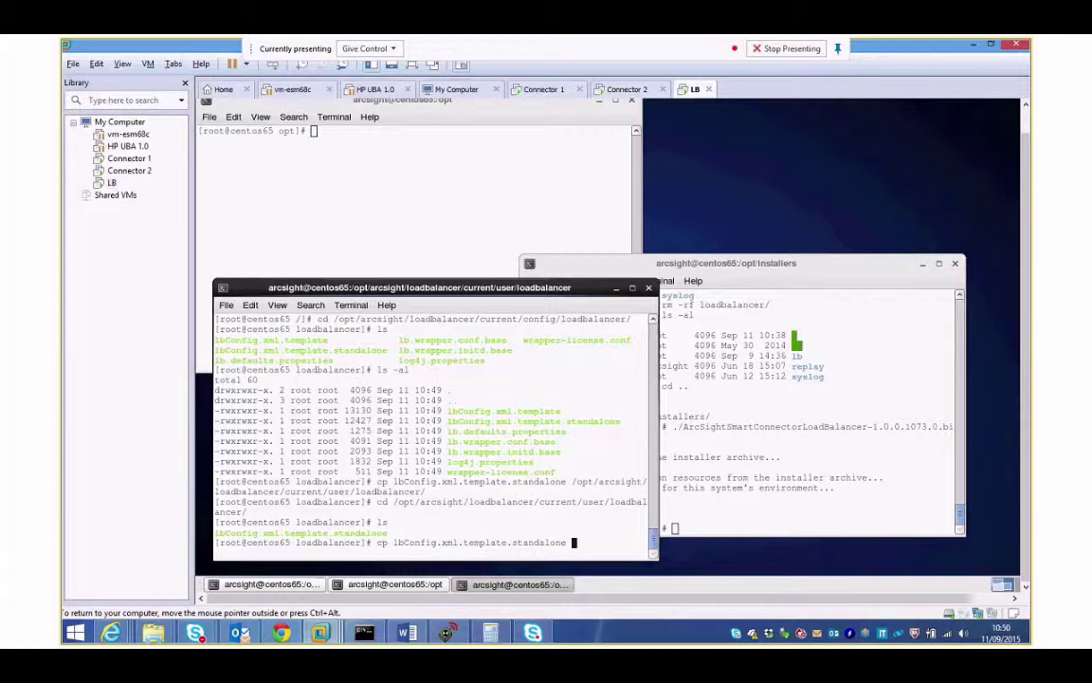
text(lbConfig.xml)
key(Return)
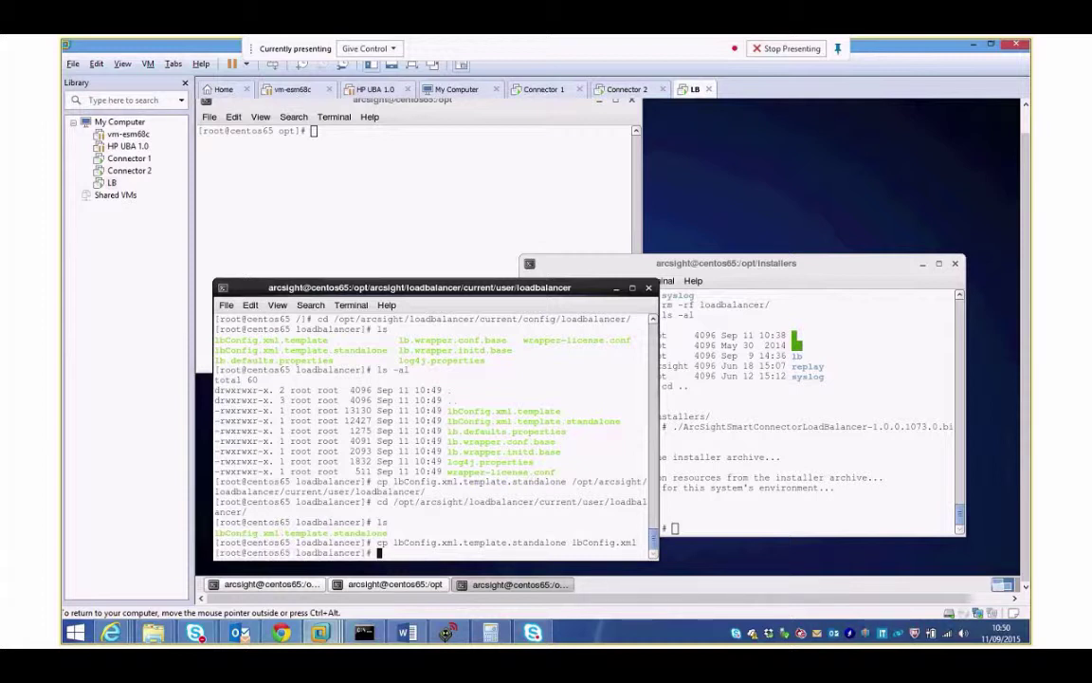
text(gedit lbConfig.xml)
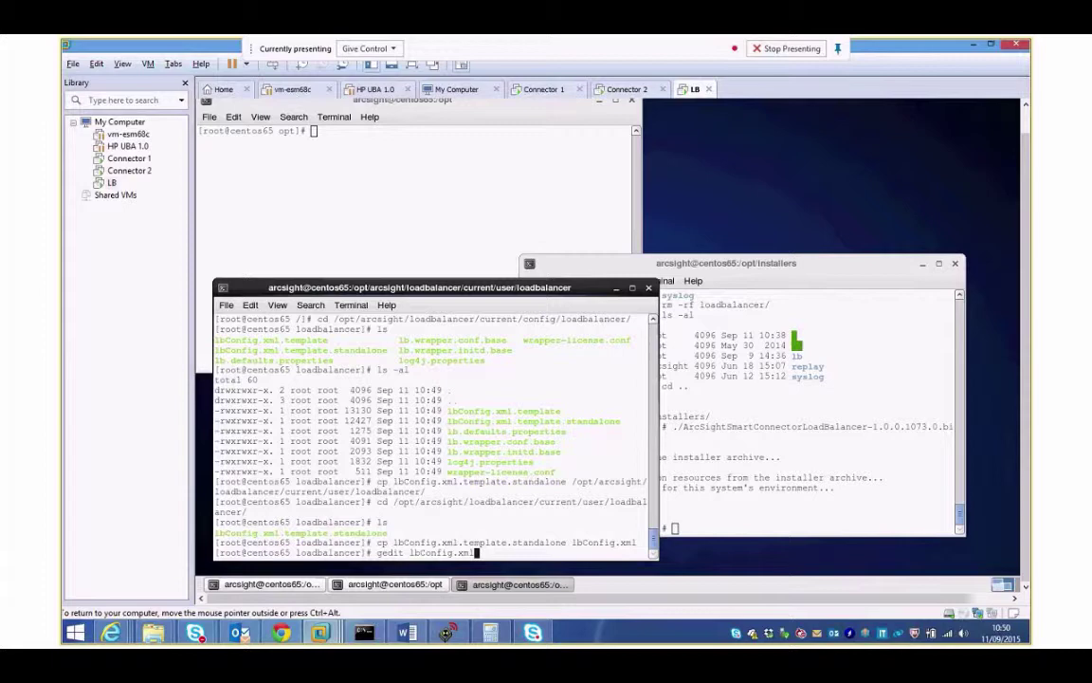
Open lbConfig.xml in gedit and change vipAddress and the primary-node host from 192.168.1.253 to 172.16.100.220.
key(Return)
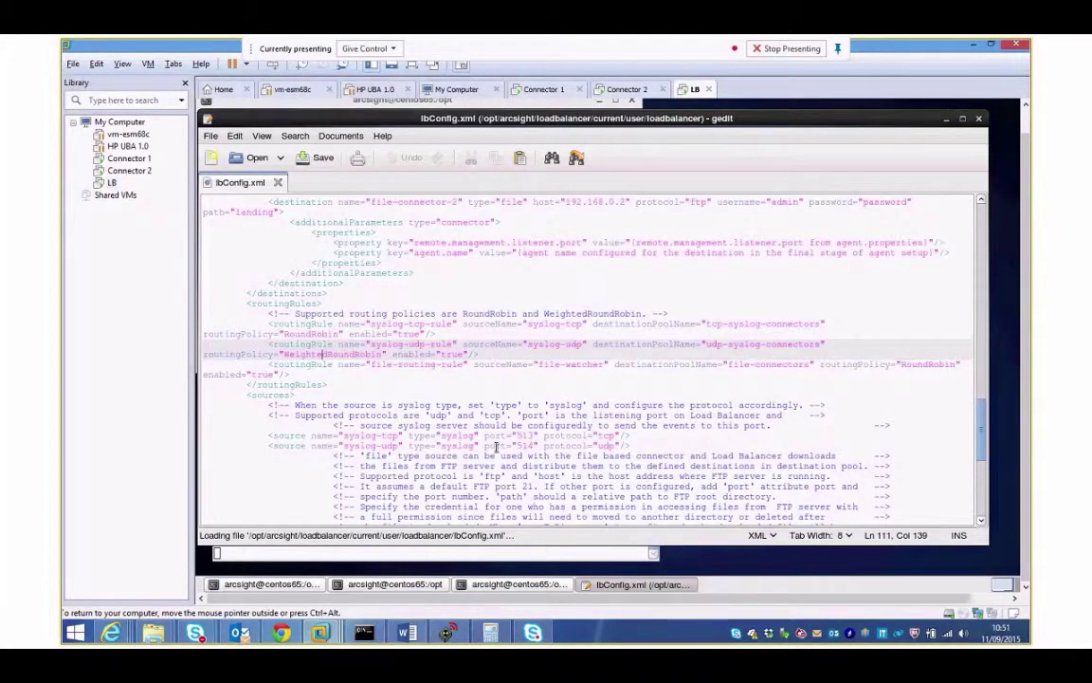
scroll(895, 349, up, 3)
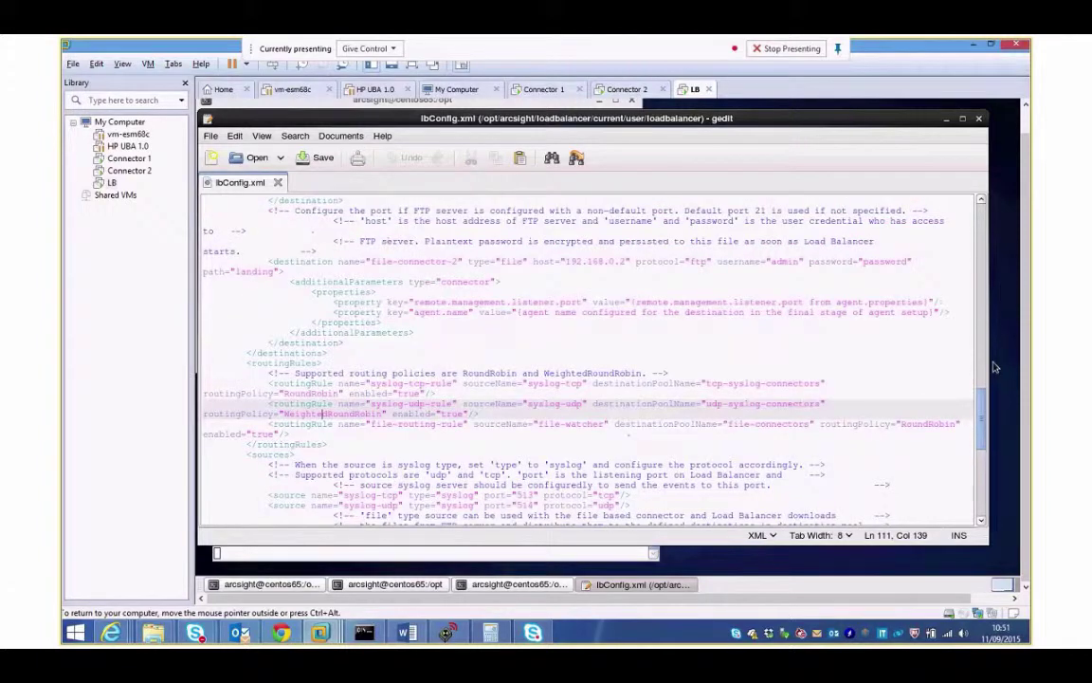
scroll(843, 281, up, 10)
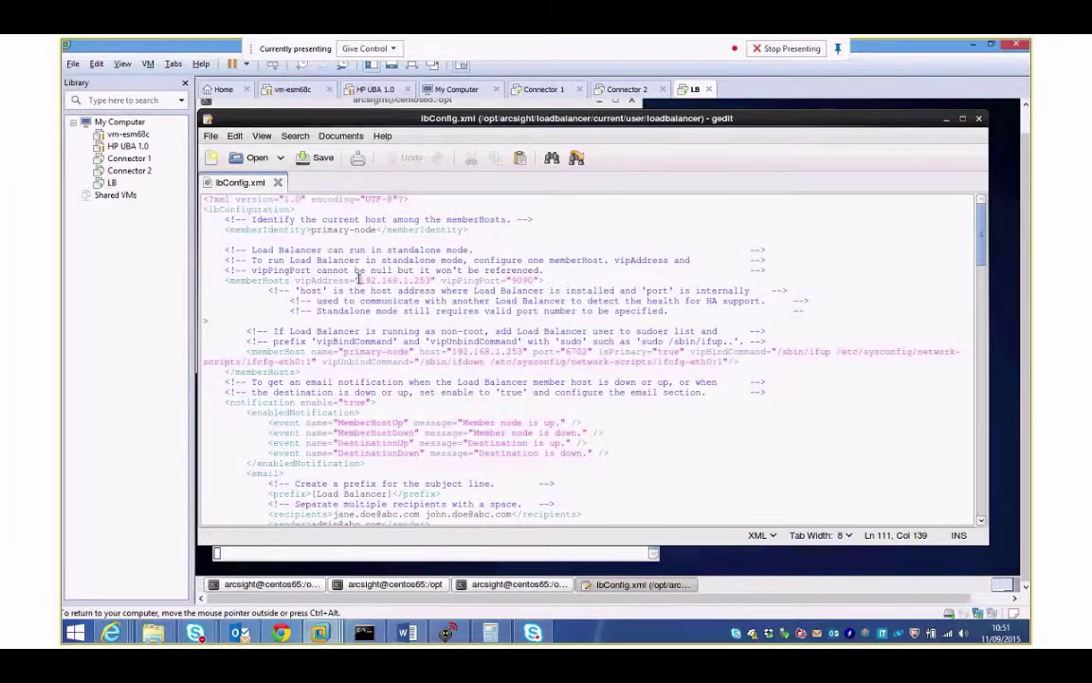
drag(361, 281, 431, 276)
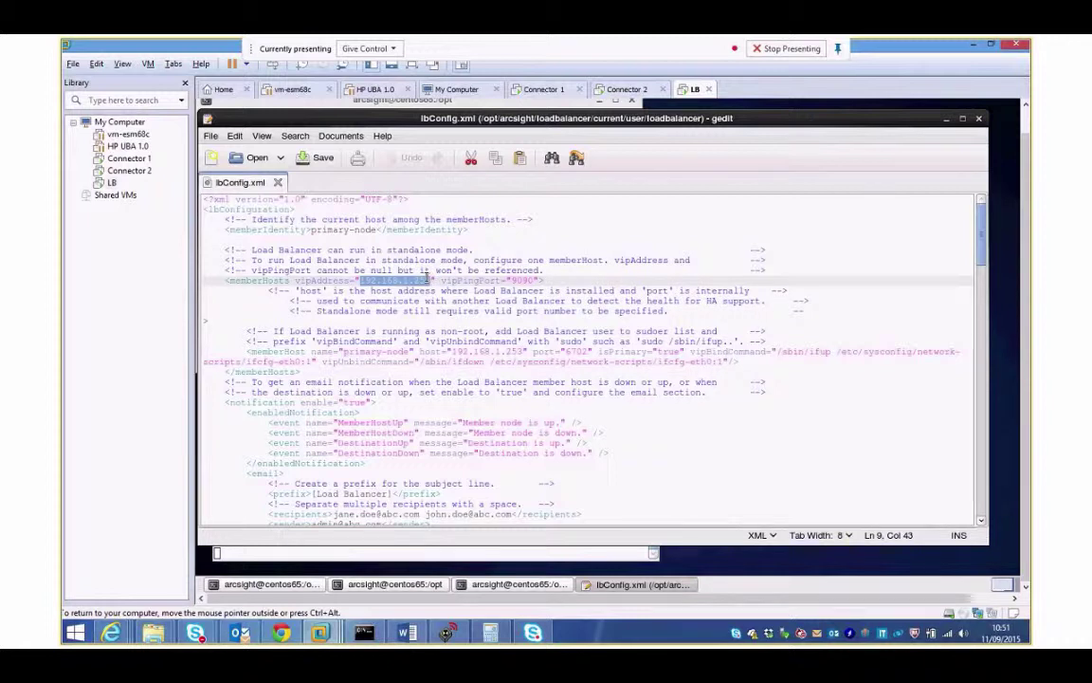
text(1)
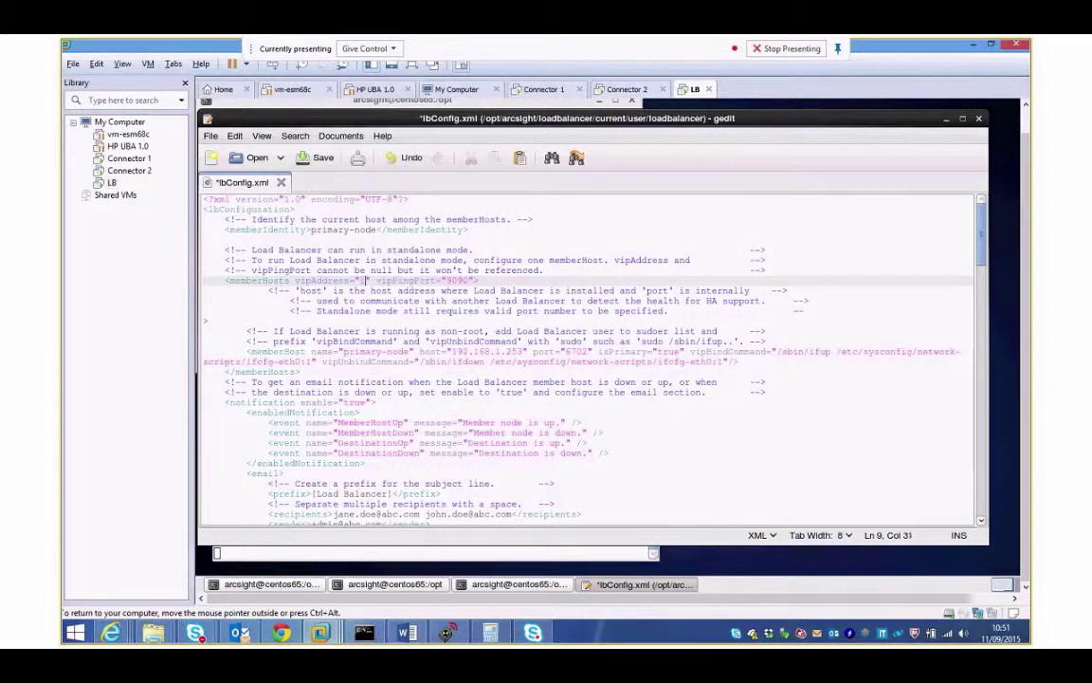
text(72.1)
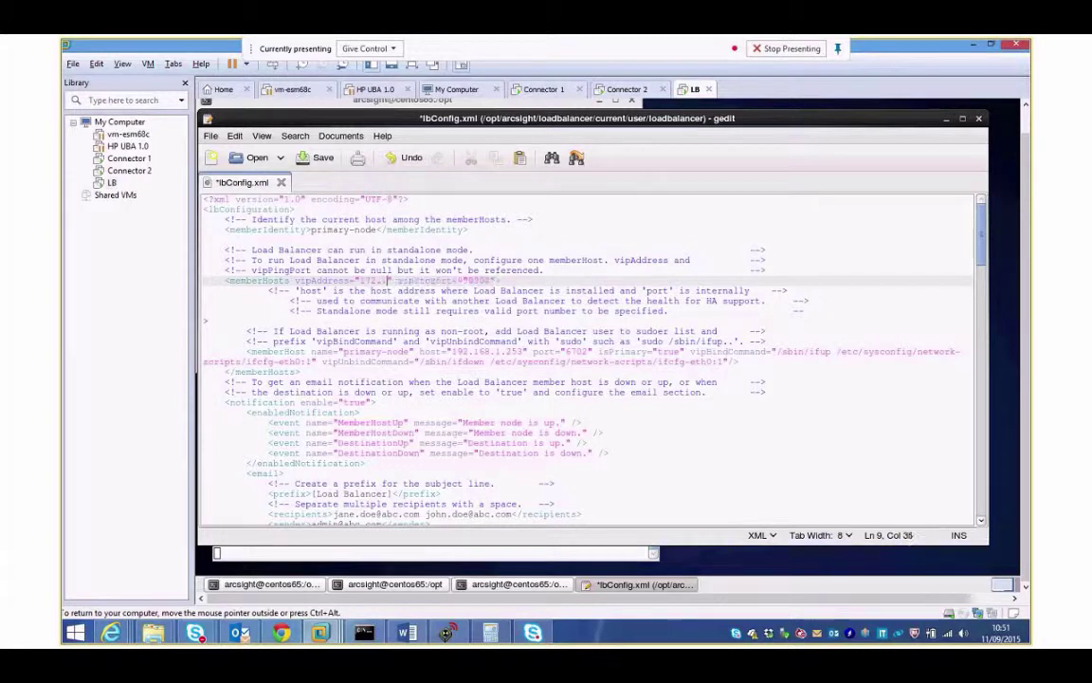
text(6.100.220)
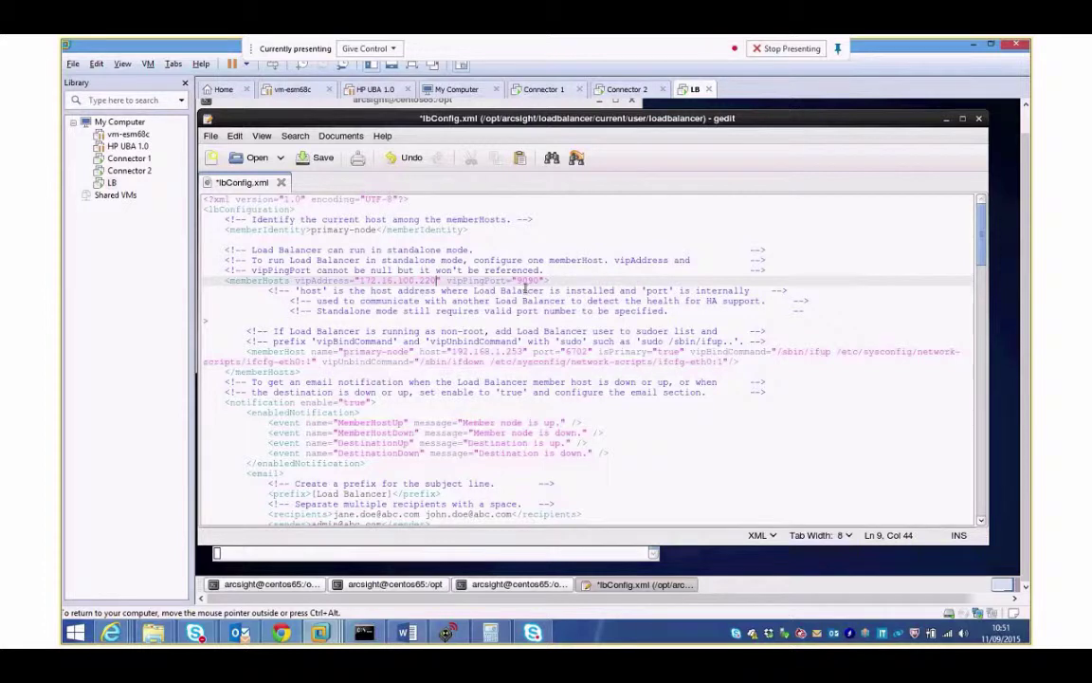
drag(451, 352, 523, 352)
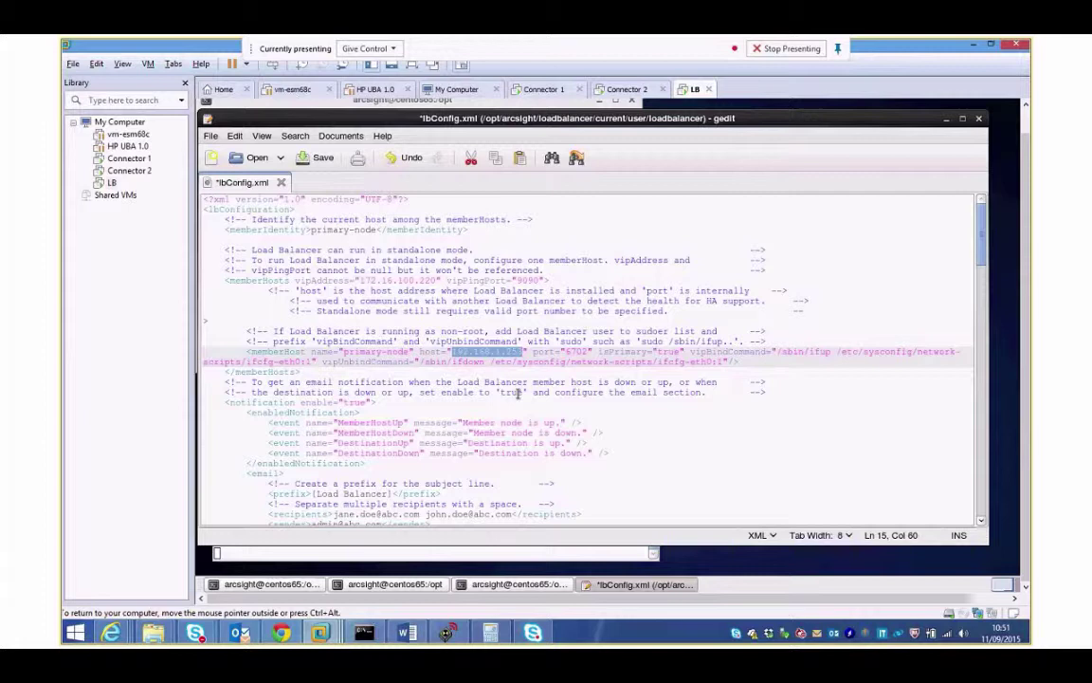
text(172.)
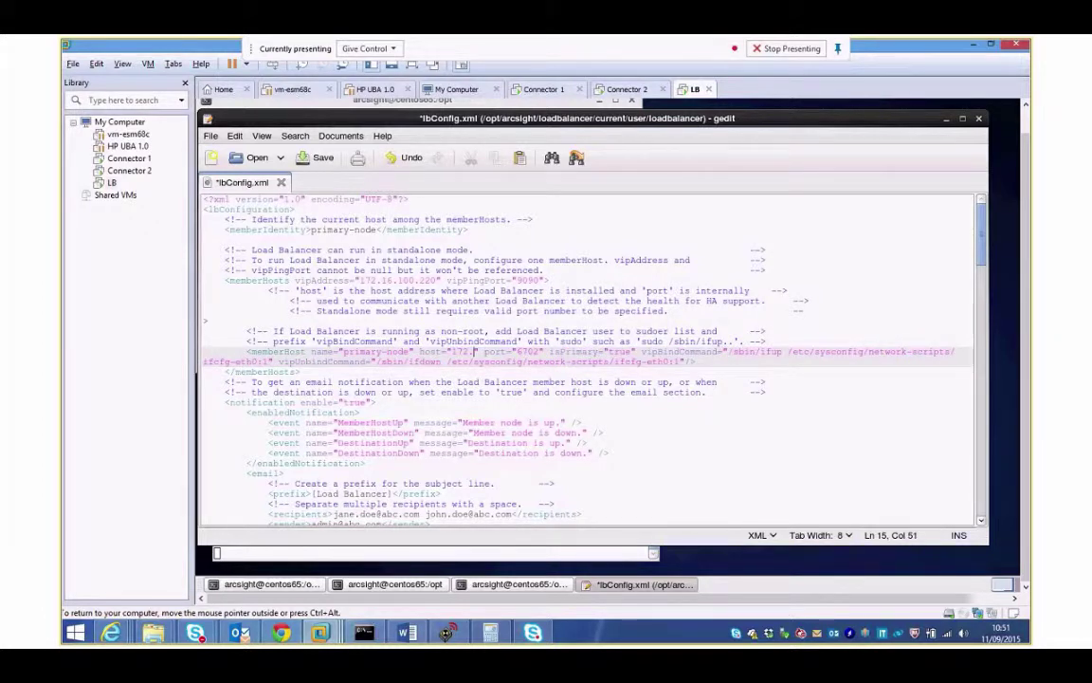
text(16.100.220)
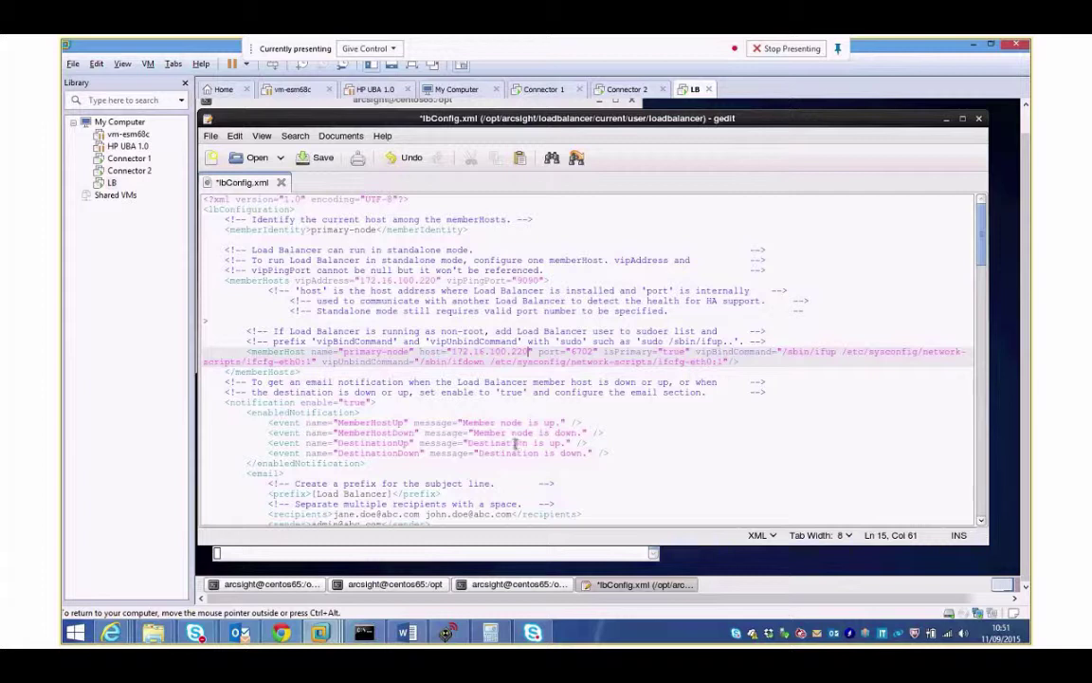
Delete the tcp-syslog-connectors and file-connectors pool lines from destinationPools.
scroll(516, 443, down, 4)
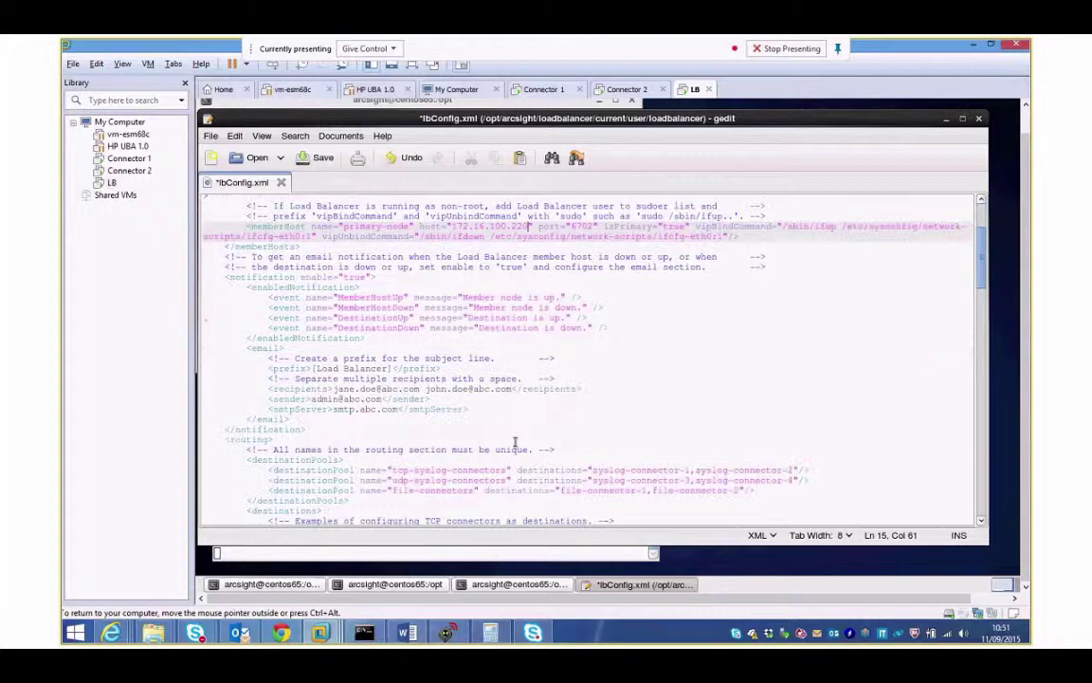
scroll(515, 443, down, 1)
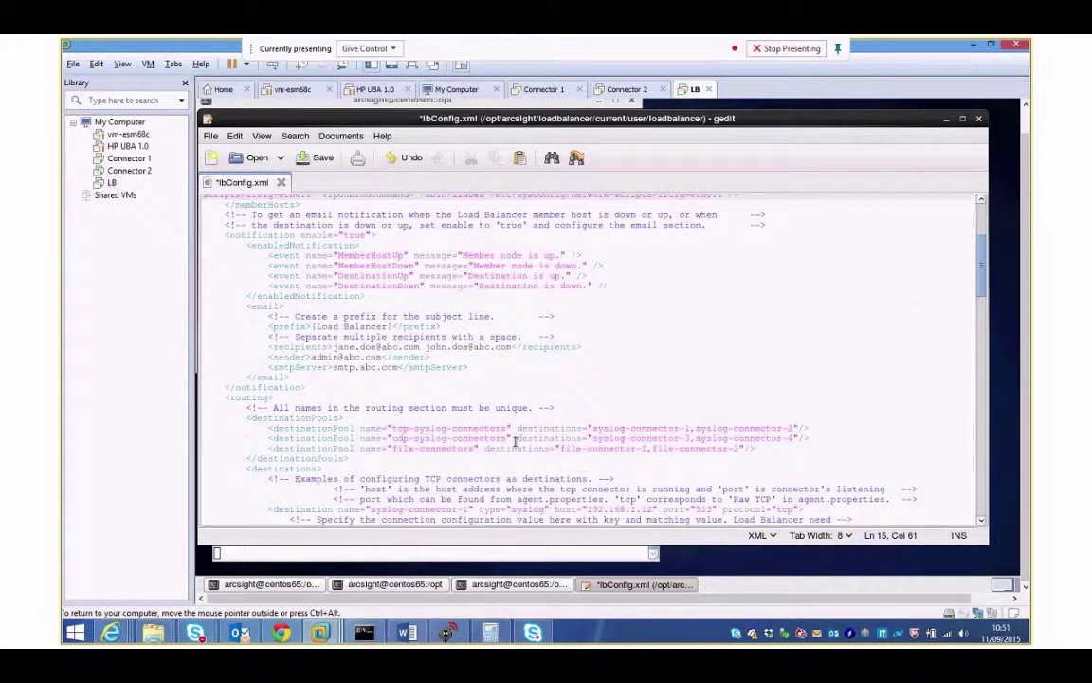
scroll(516, 442, down, 1)
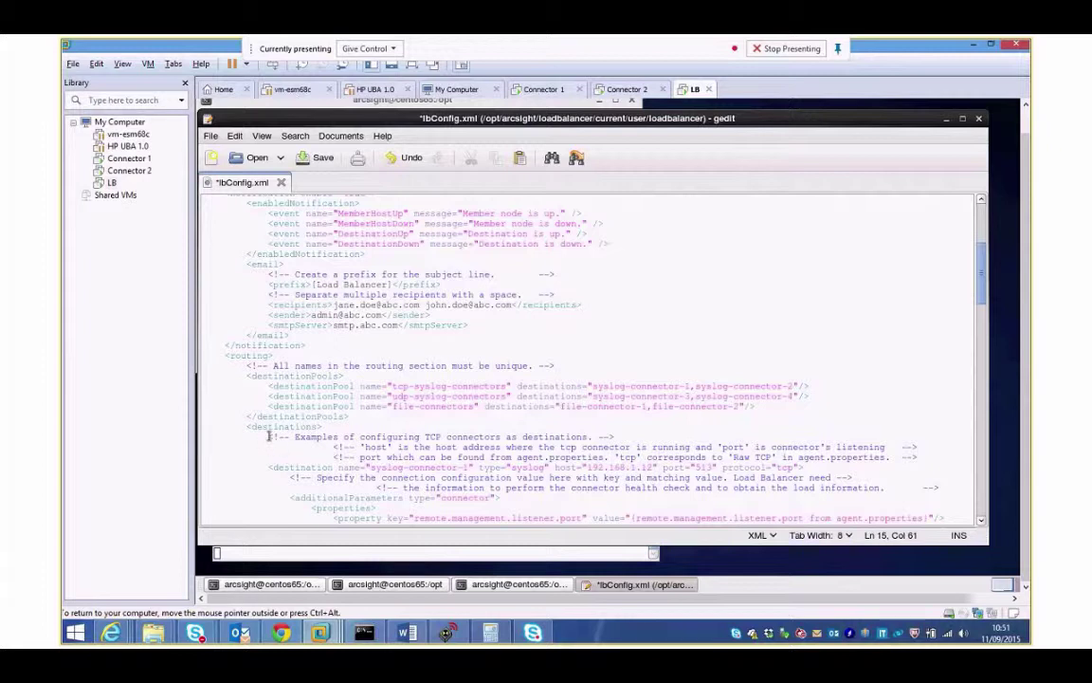
drag(808, 386, 203, 386)
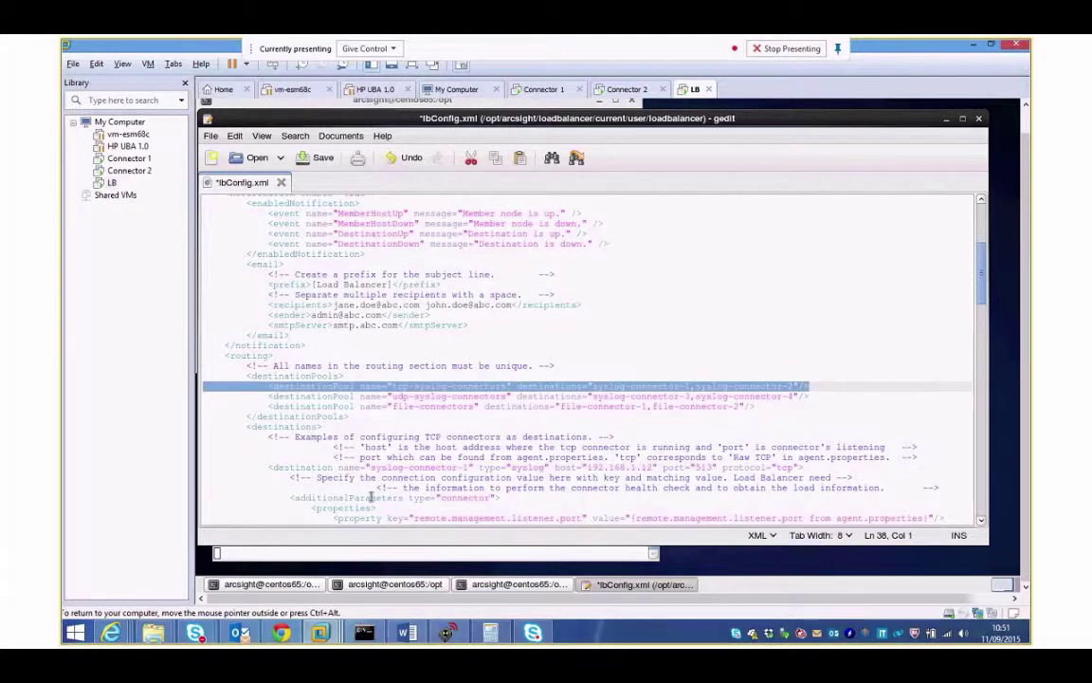
key(Delete)
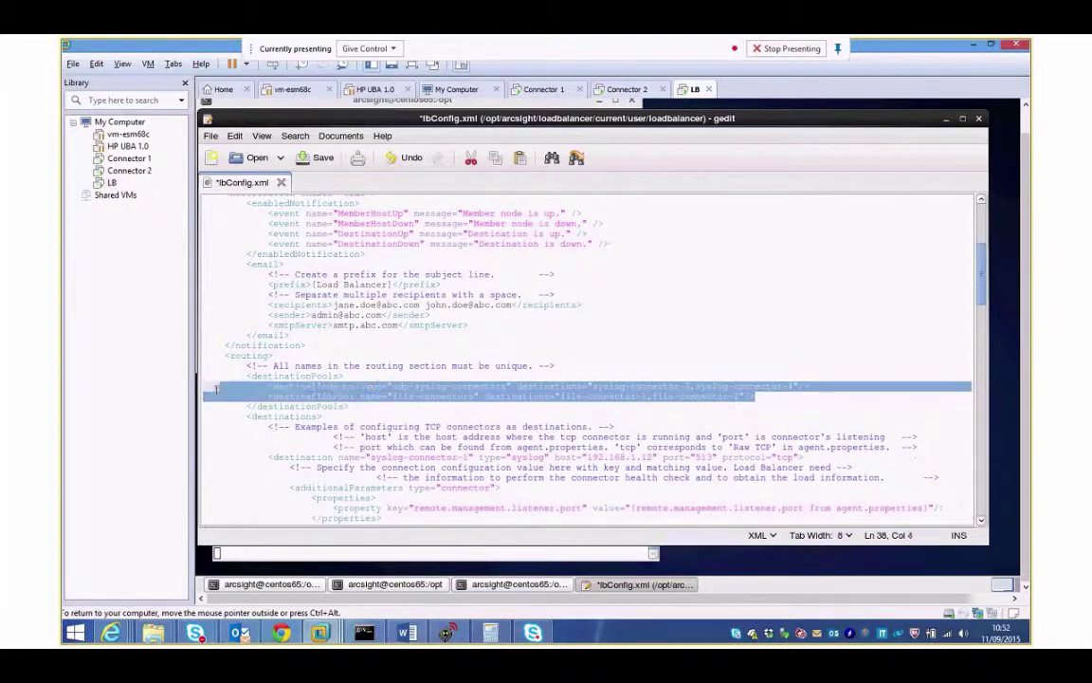
key(Delete)
drag(755, 396, 208, 395)
key(Delete)
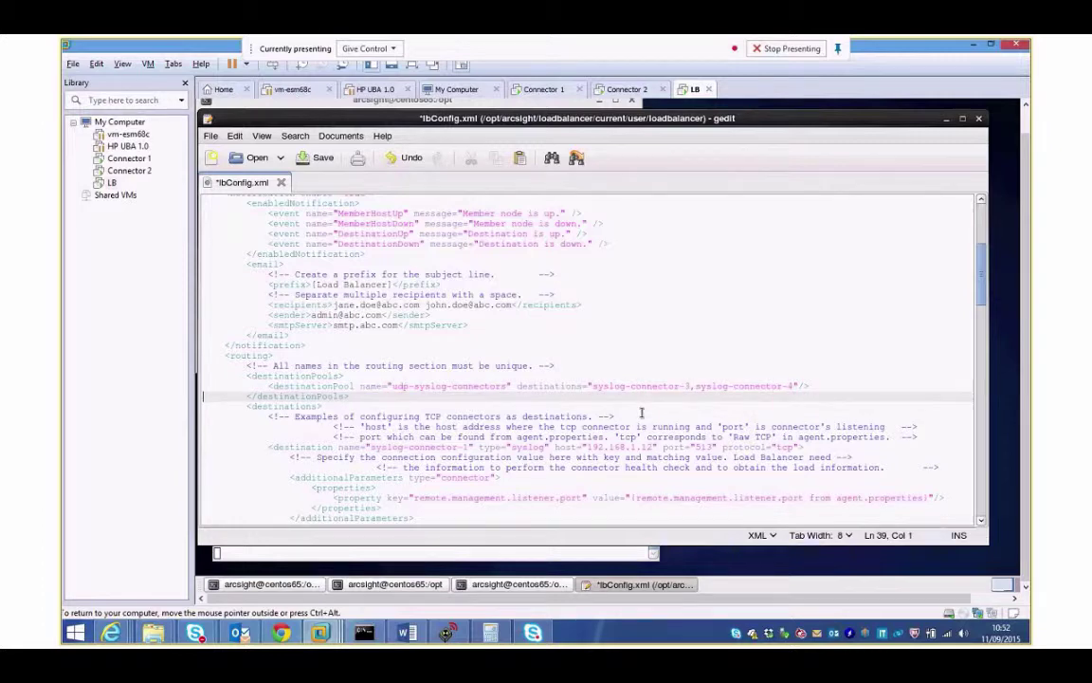
Set syslog-connector-3's host to 172.16.100.221 and syslog-connector-4's host to 172.16.100.222.
scroll(577, 371, down, 1)
scroll(586, 408, down, 2)
scroll(586, 408, down, 2)
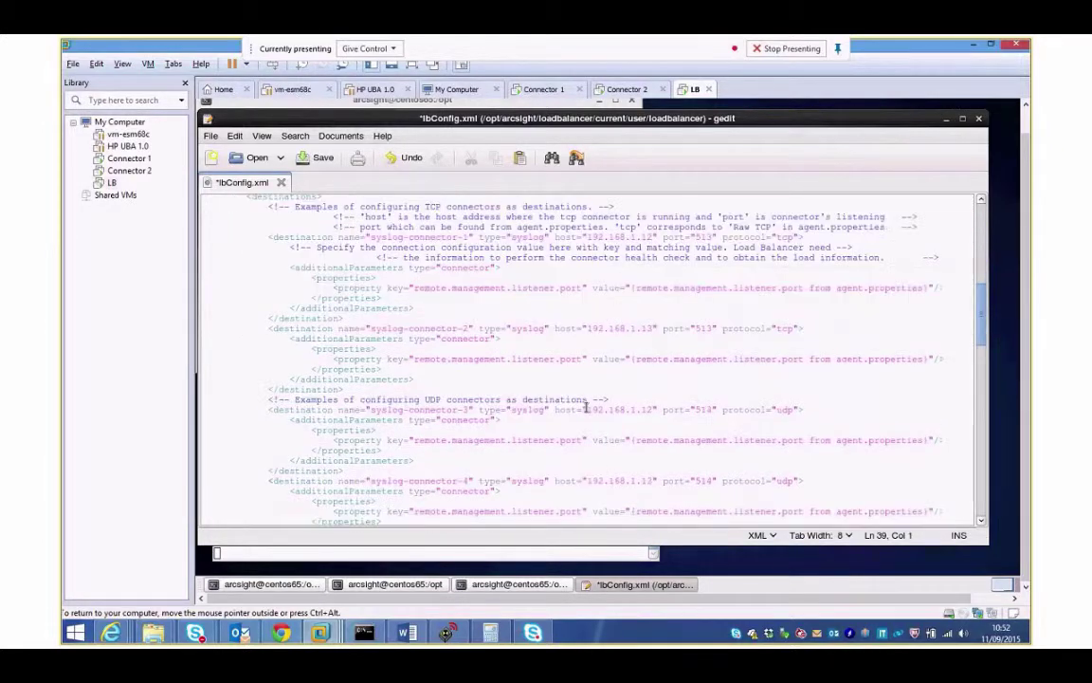
scroll(586, 408, down, 2)
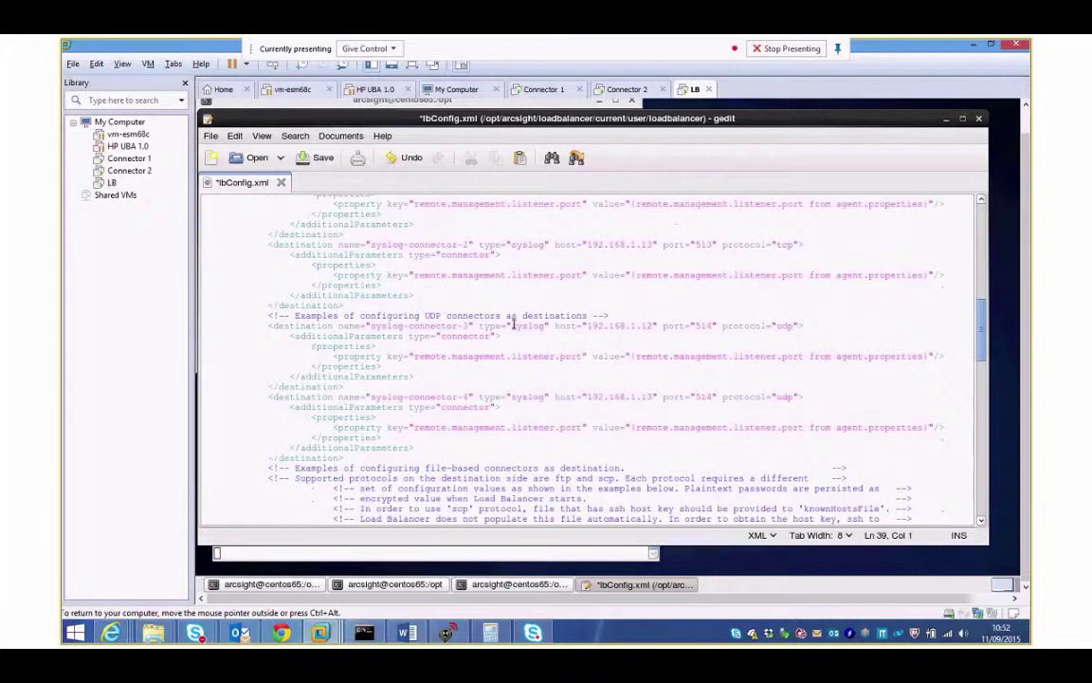
click(586, 325)
drag(586, 326, 654, 325)
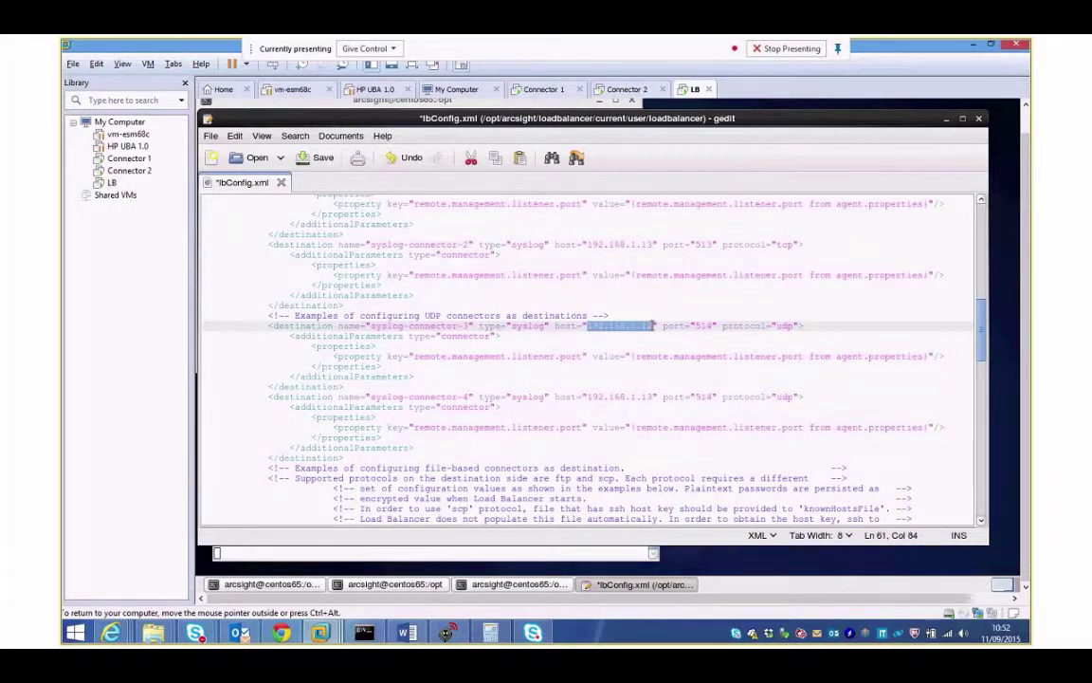
text(172.16.100.)
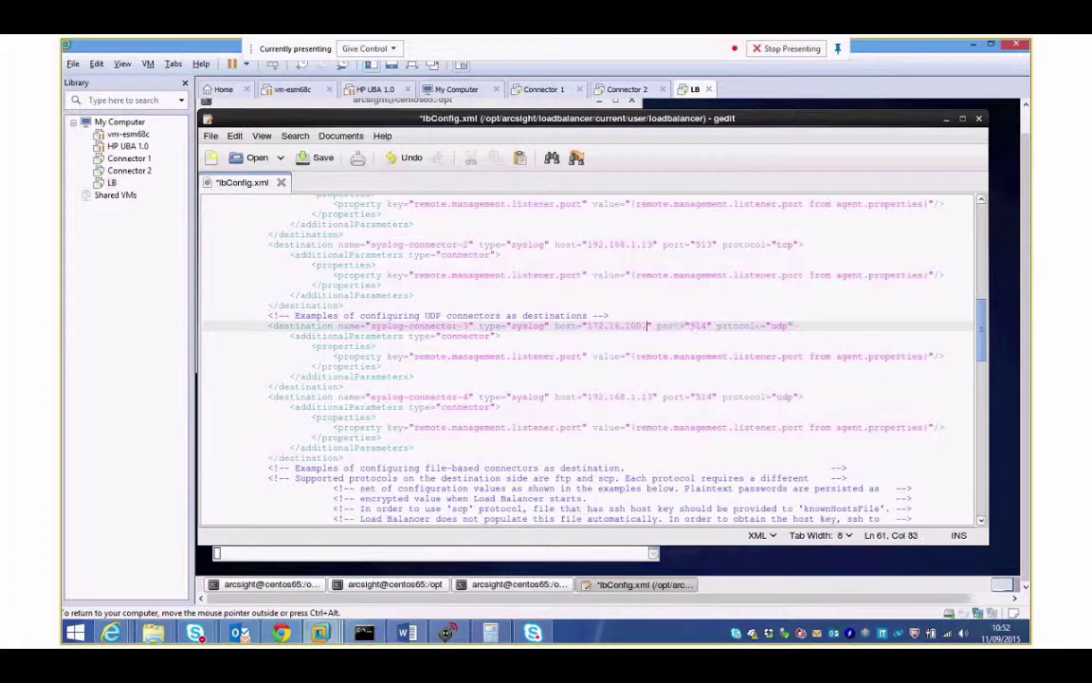
text(221)
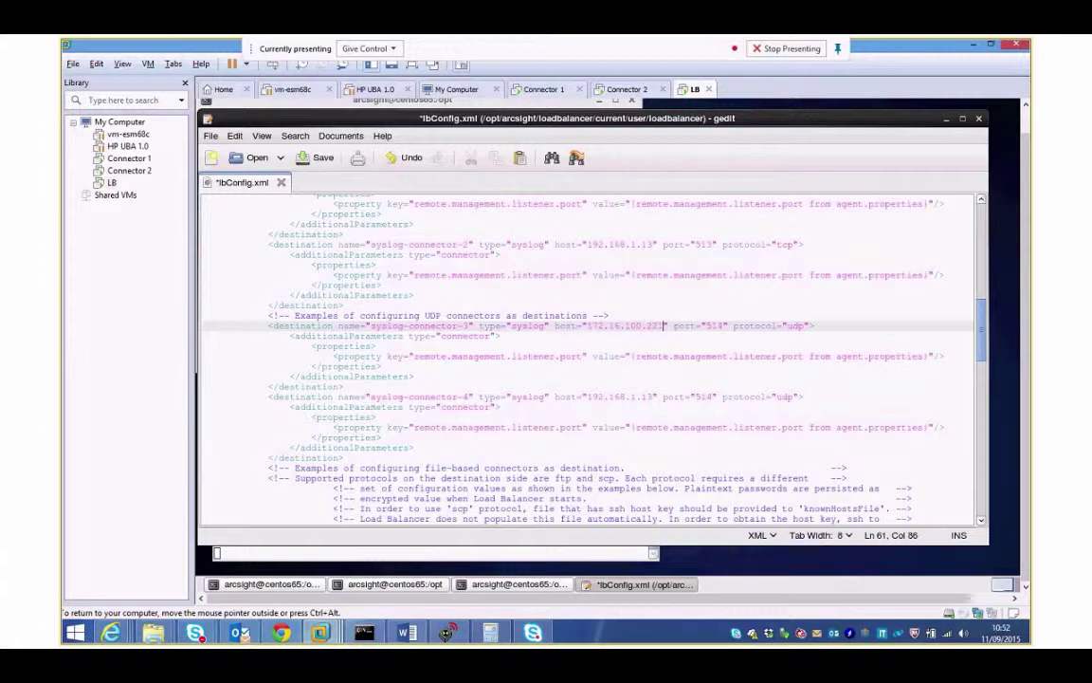
drag(586, 396, 654, 396)
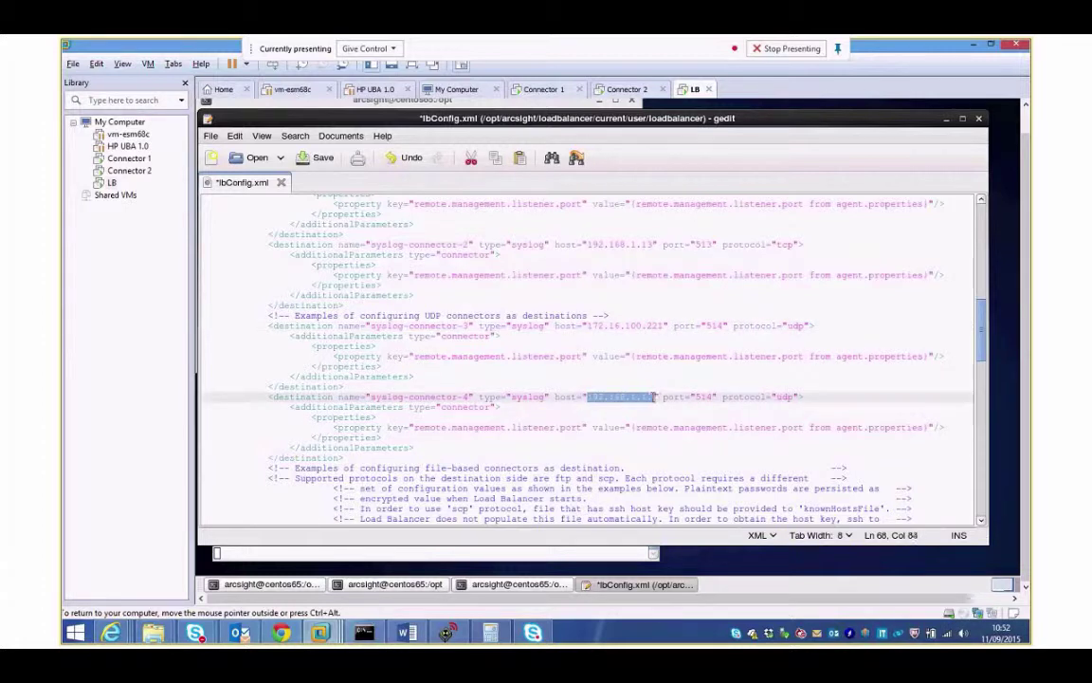
text(1)
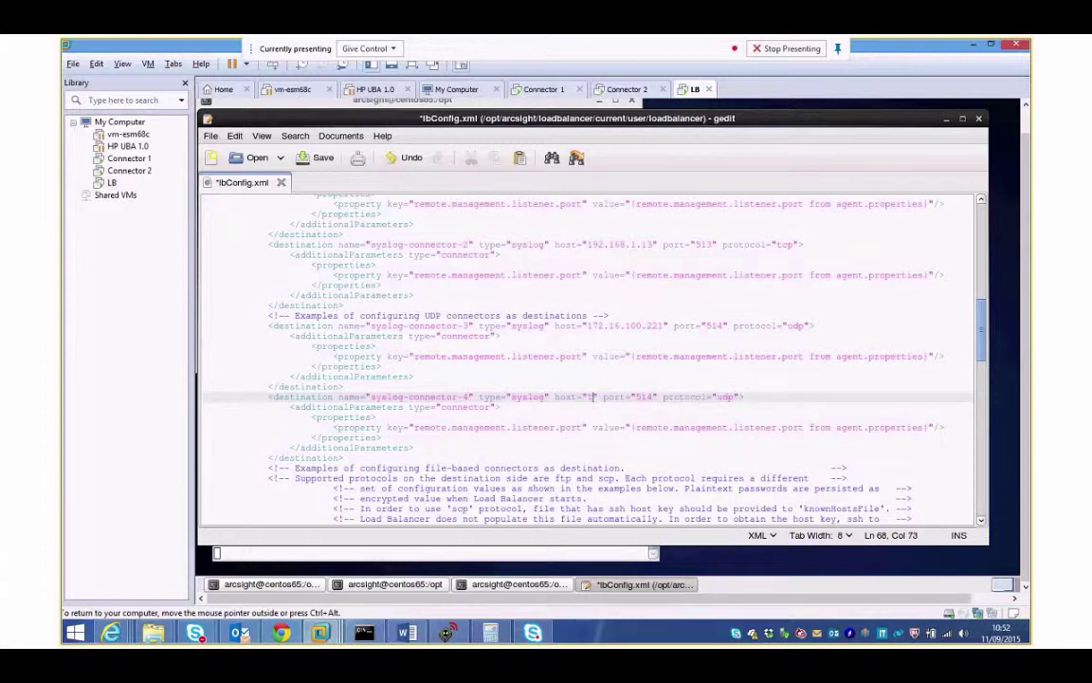
text(72.16.100.222)
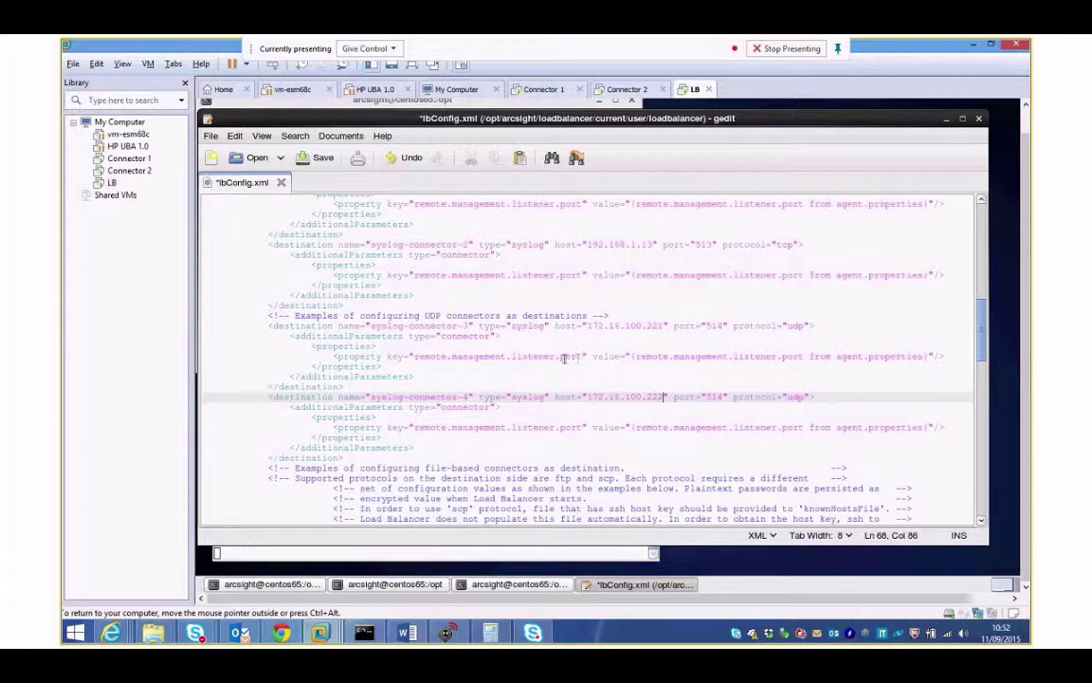
Replace the two UDP destinations' listener port placeholders with 9001 and 9002.
drag(631, 357, 928, 358)
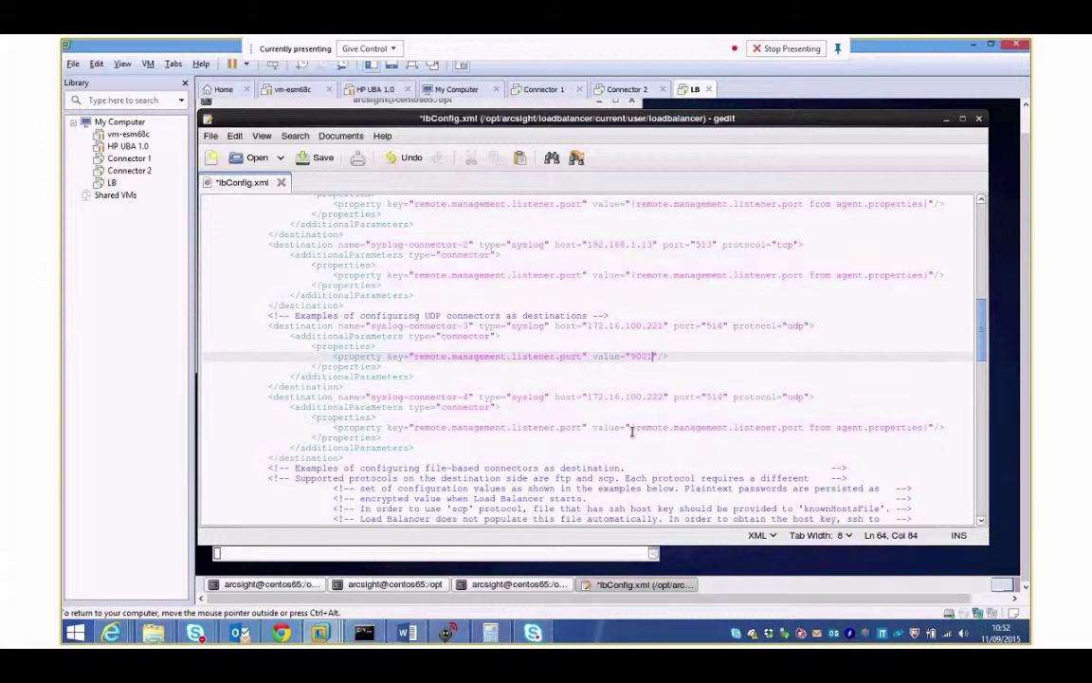
drag(632, 427, 926, 426)
text(9002)
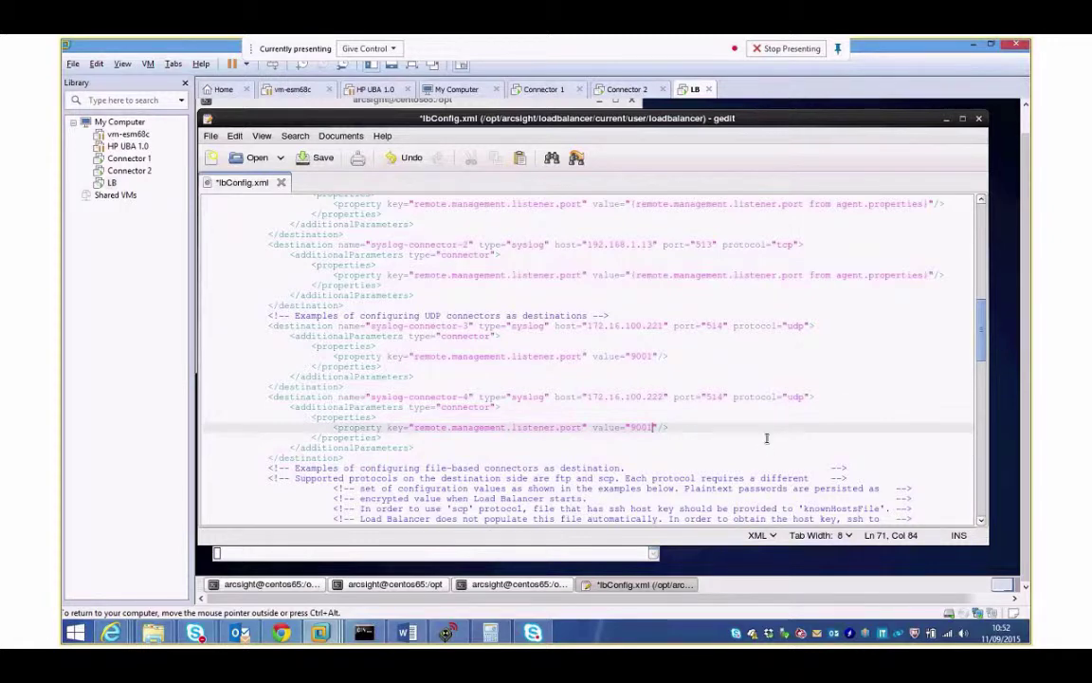
scroll(767, 438, down, 5)
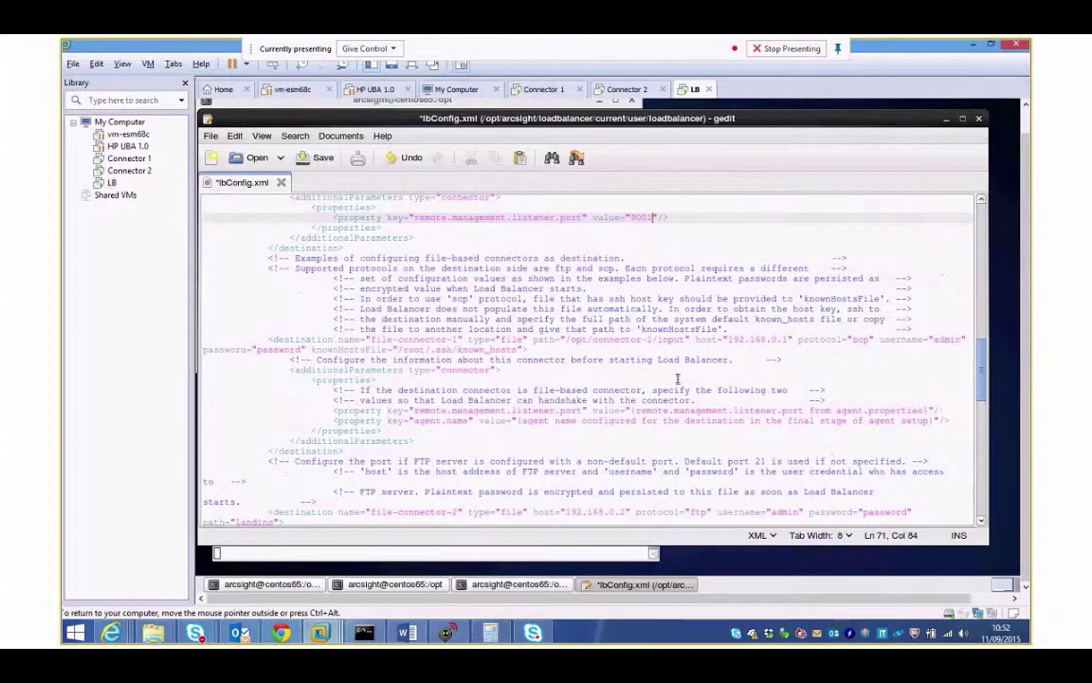
scroll(559, 350, down, 4)
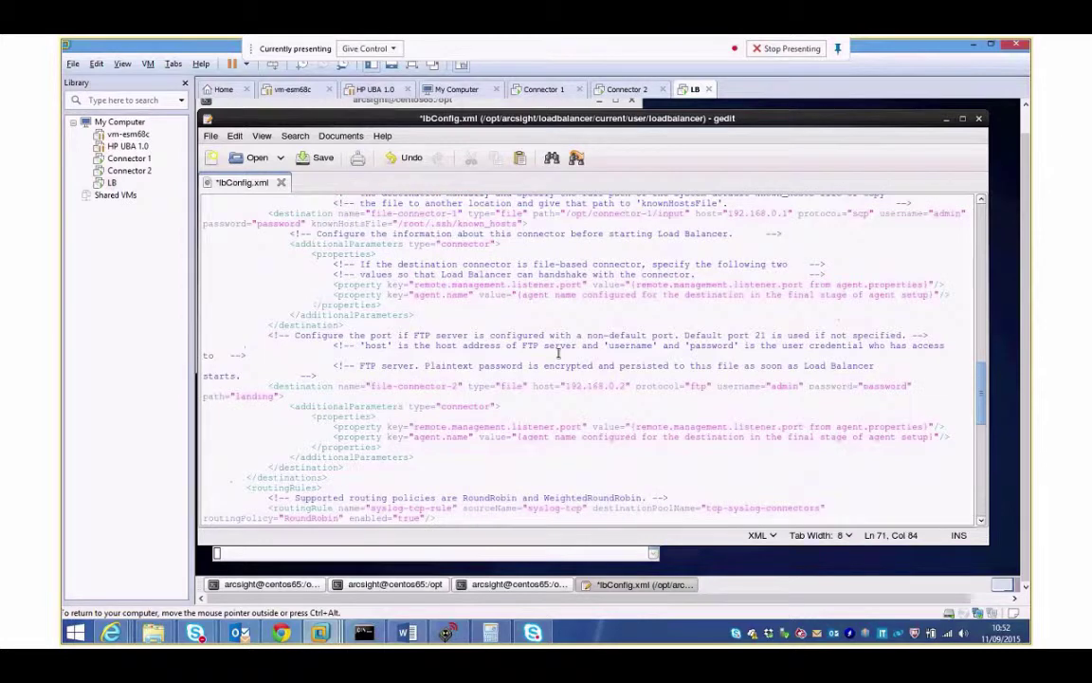
Delete the syslog-tcp-rule and file-routing-rule routing rule lines from lbConfig.xml.
scroll(560, 351, down, 3)
scroll(555, 359, down, 1)
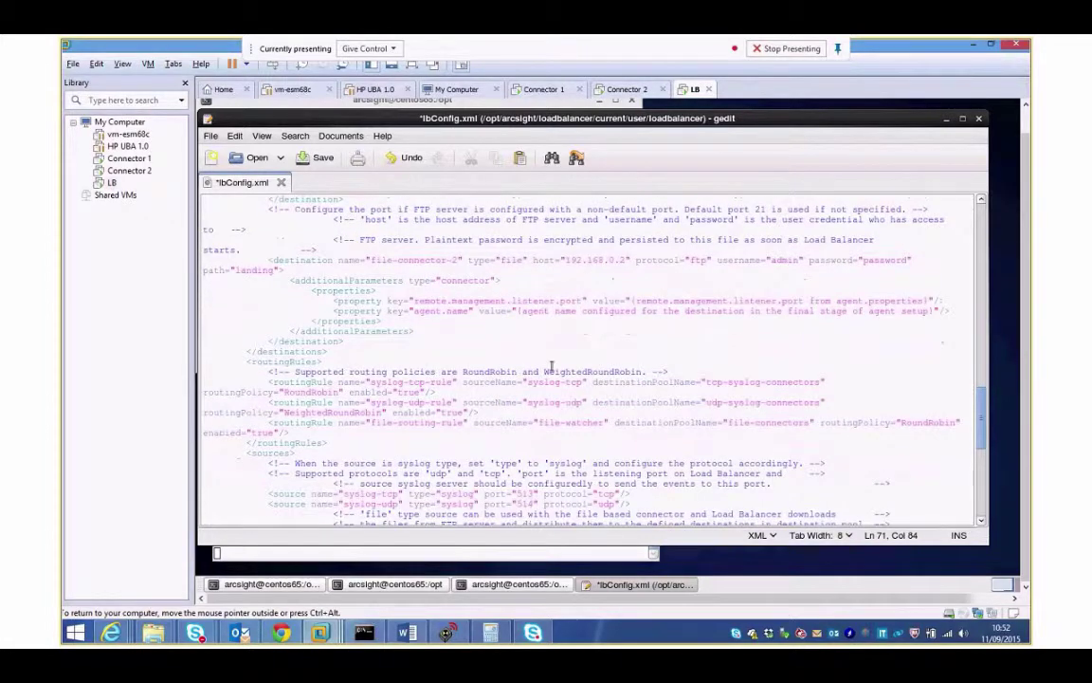
scroll(474, 379, down, 1)
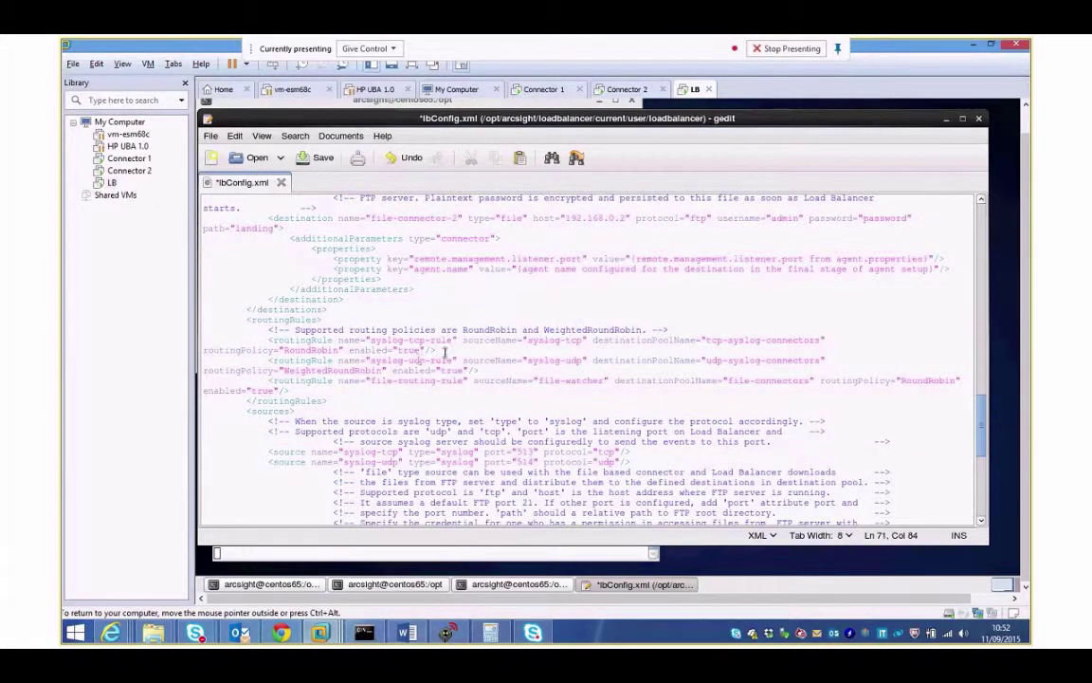
drag(444, 352, 203, 339)
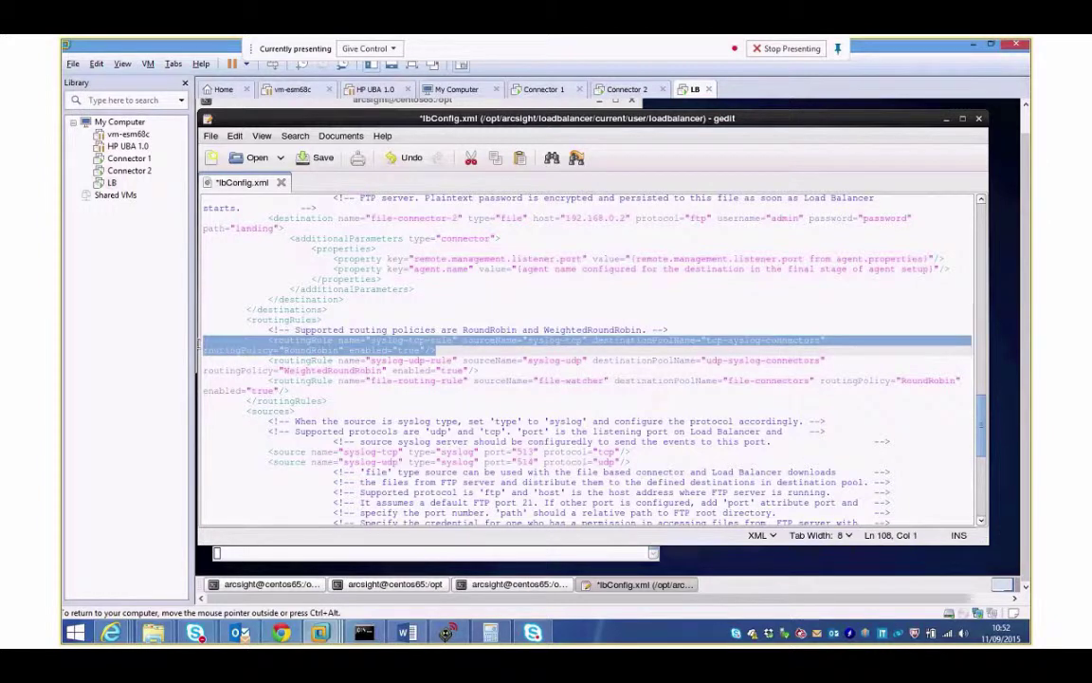
key(Delete)
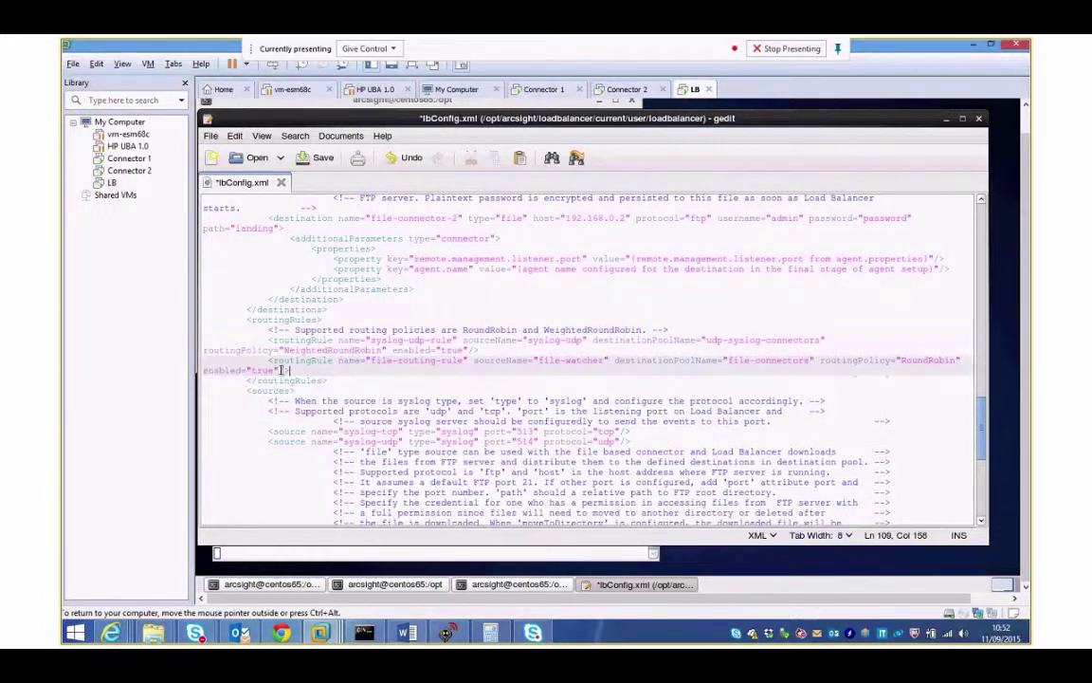
click(281, 370)
key(ctrl+d)
Delete the syslog-tcp and file-watcher source entries, leaving only the syslog-udp source.
scroll(503, 380, down, 1)
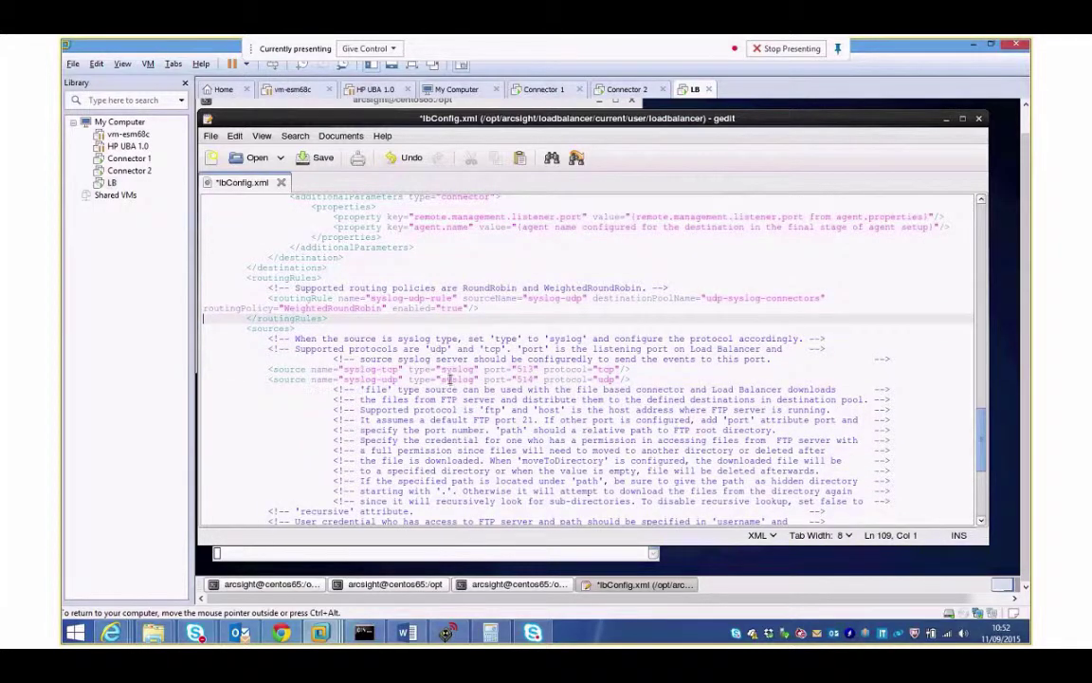
drag(633, 369, 199, 376)
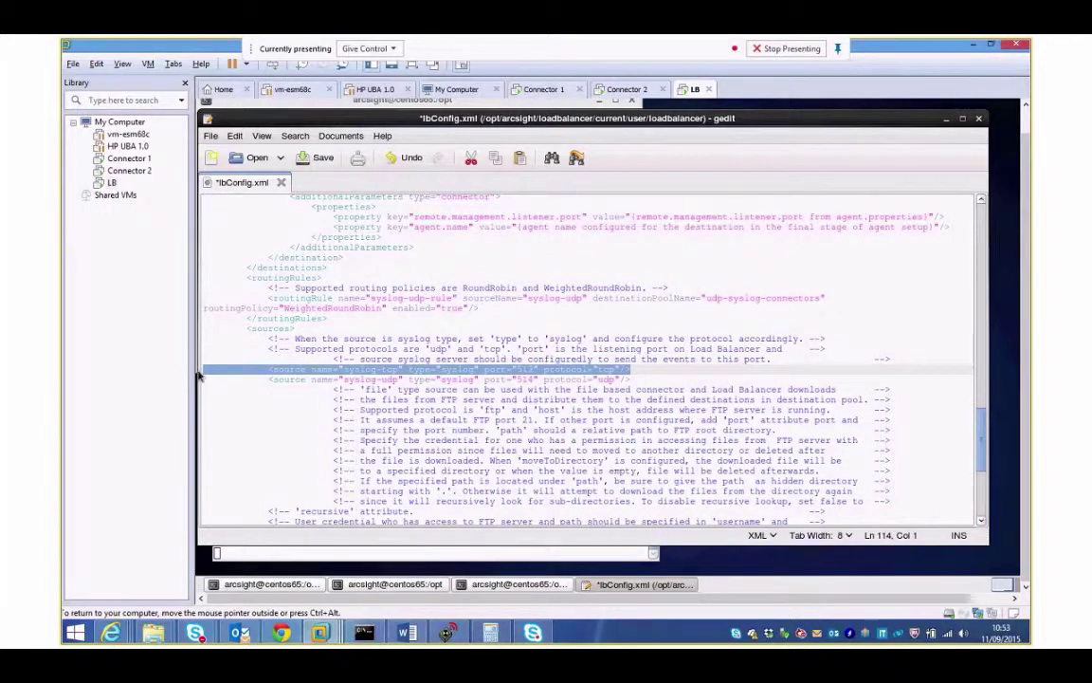
key(Delete)
scroll(547, 472, down, 3)
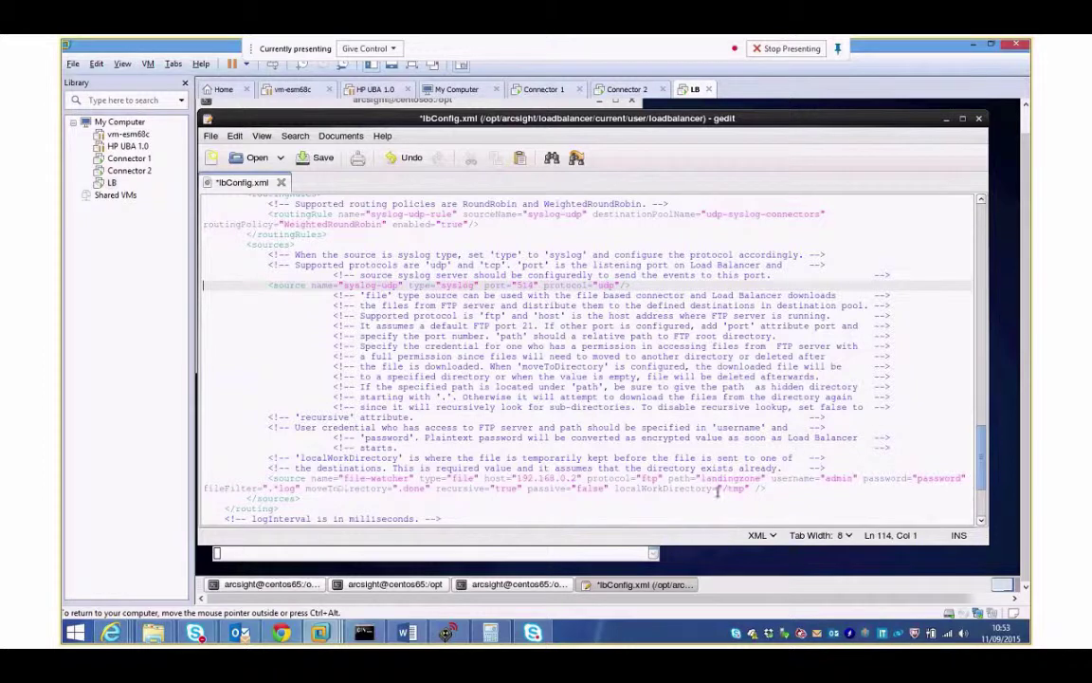
drag(768, 487, 203, 479)
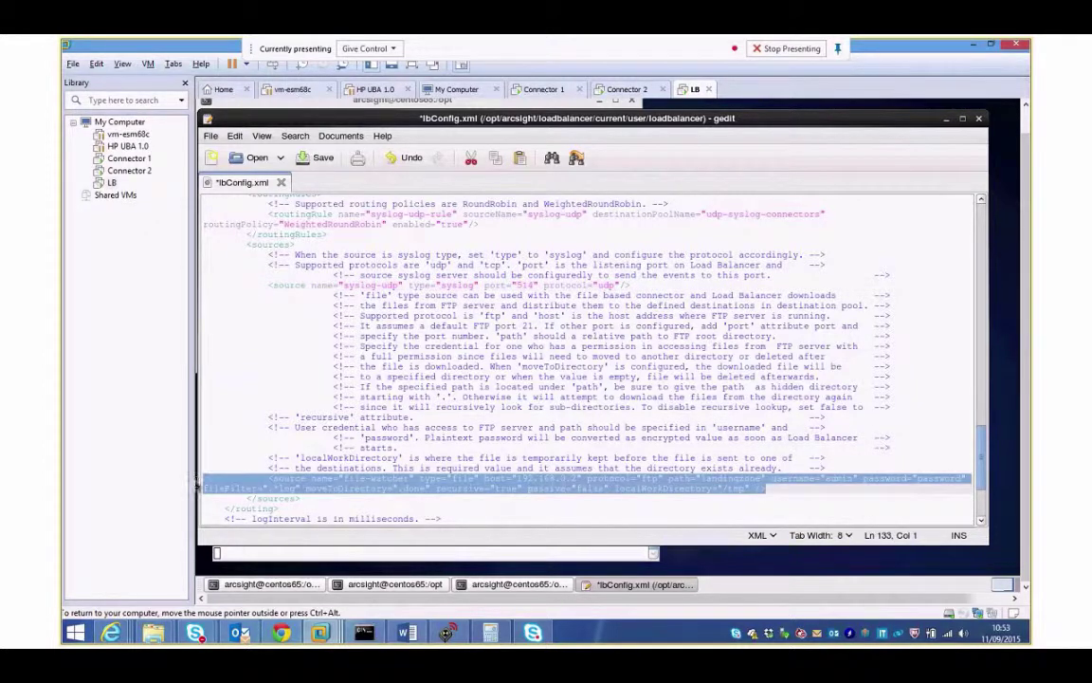
key(Delete)
key(Delete)
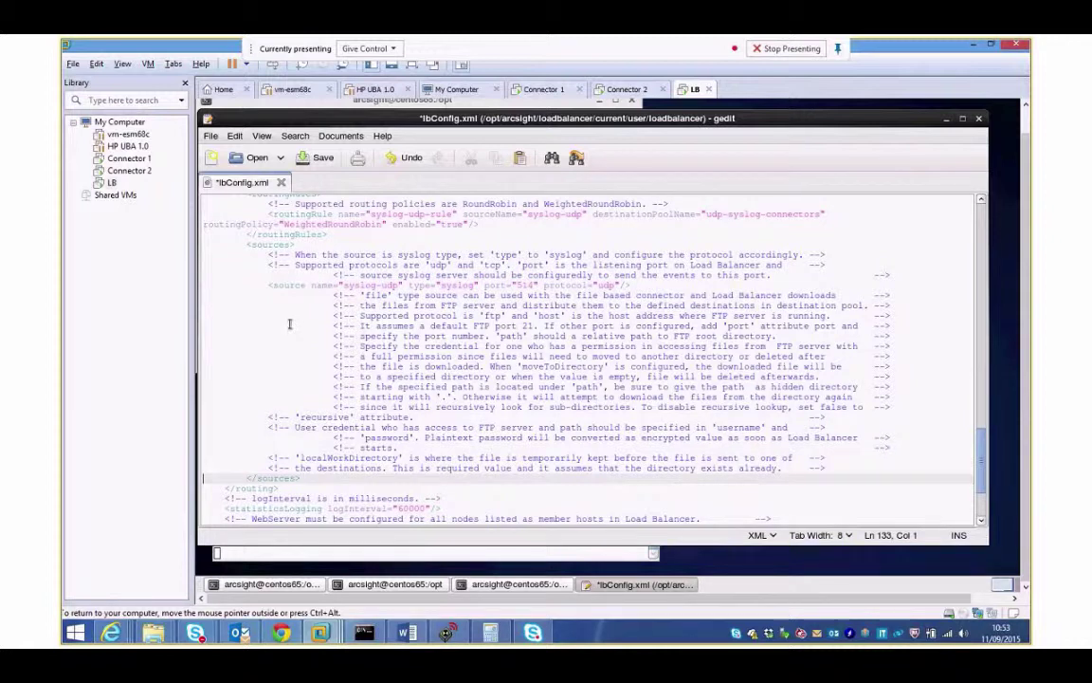
Retype the port digits in port="514" on the syslog-udp source line.
click(529, 285)
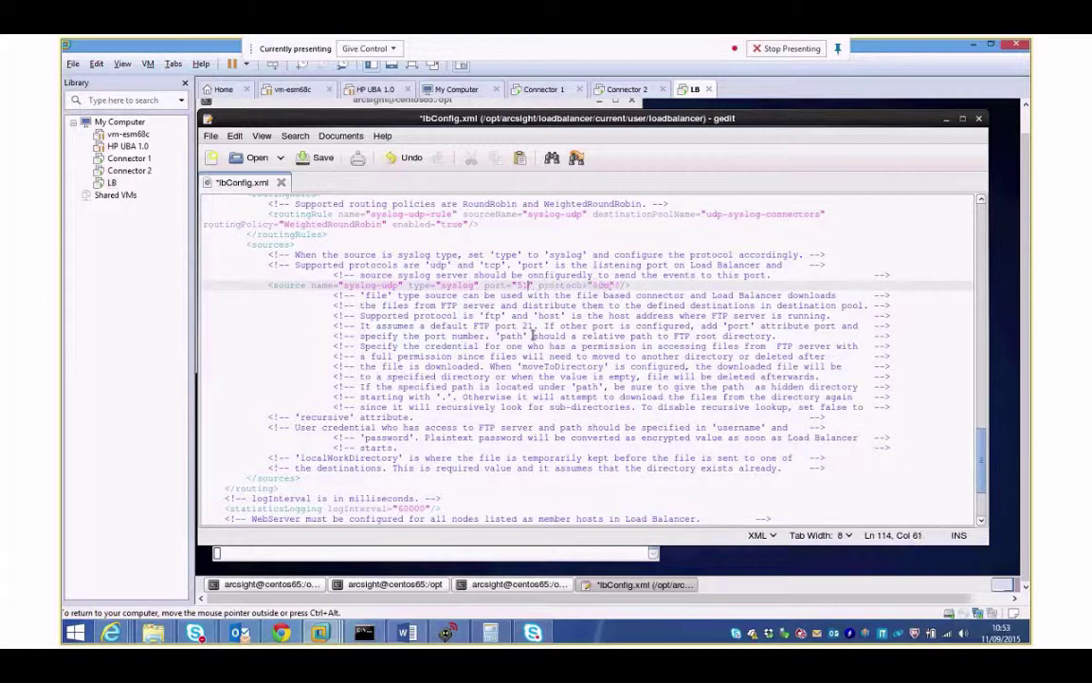
text(1)
Save the edited lbConfig.xml and quit gedit.
scroll(458, 391, up, 5)
scroll(458, 391, up, 3)
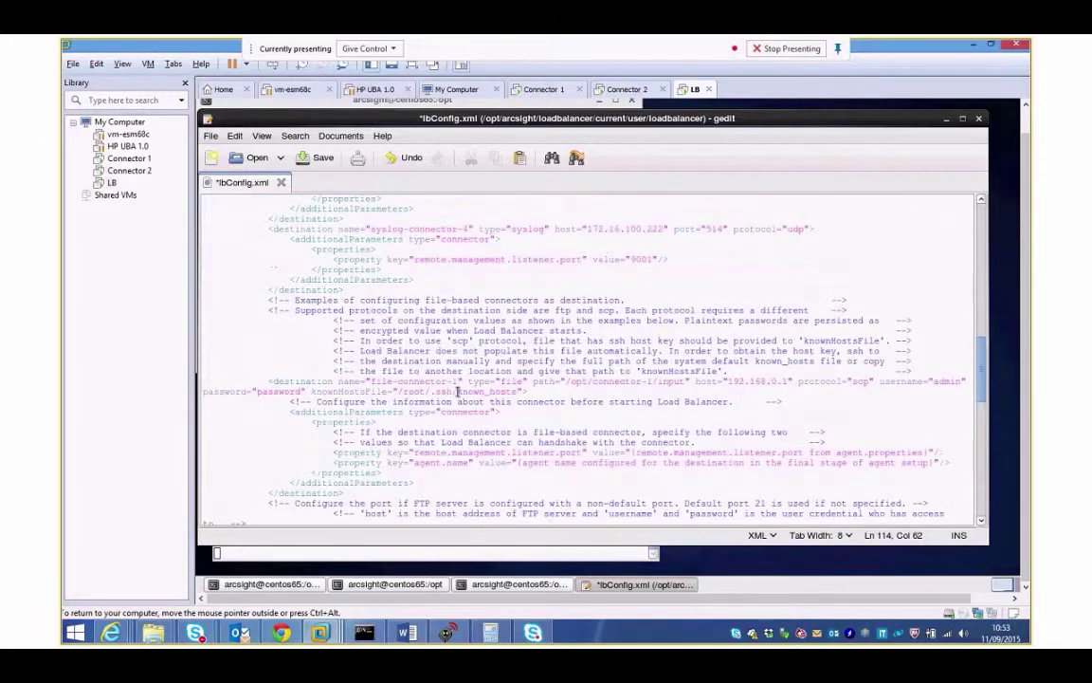
scroll(458, 391, up, 4)
scroll(458, 390, up, 5)
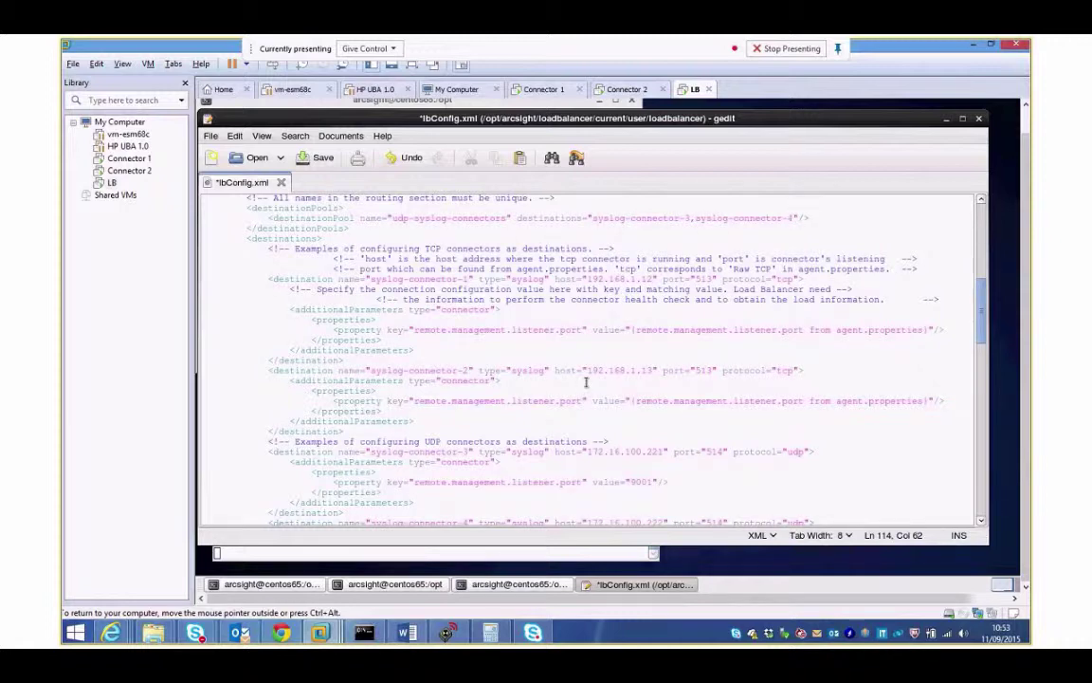
scroll(586, 382, down, 4)
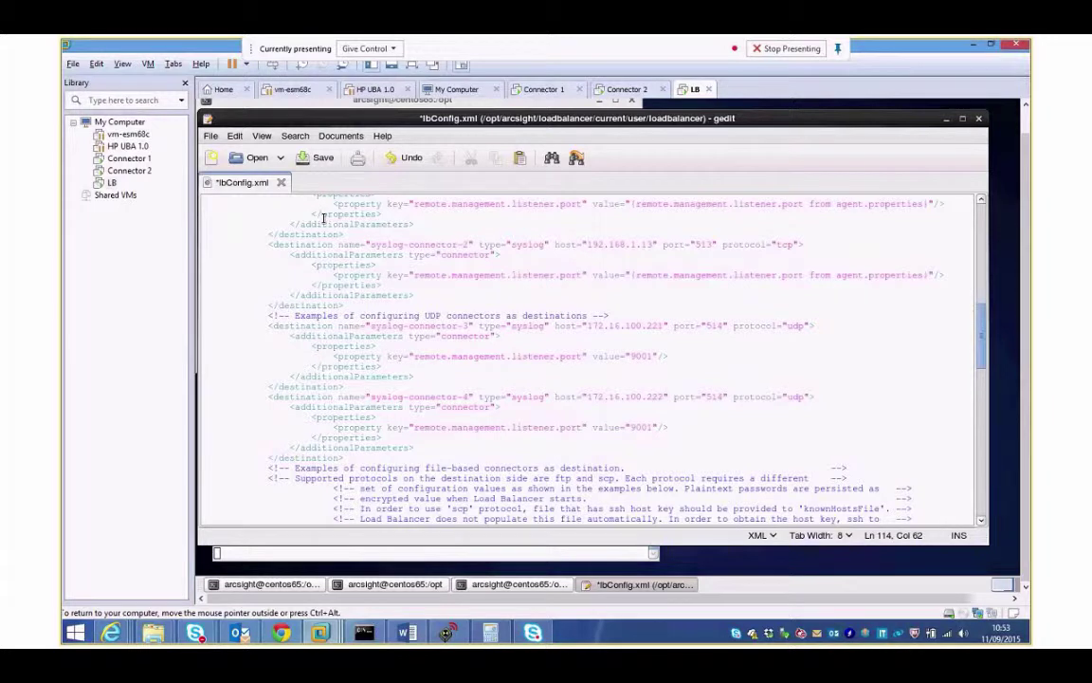
click(316, 158)
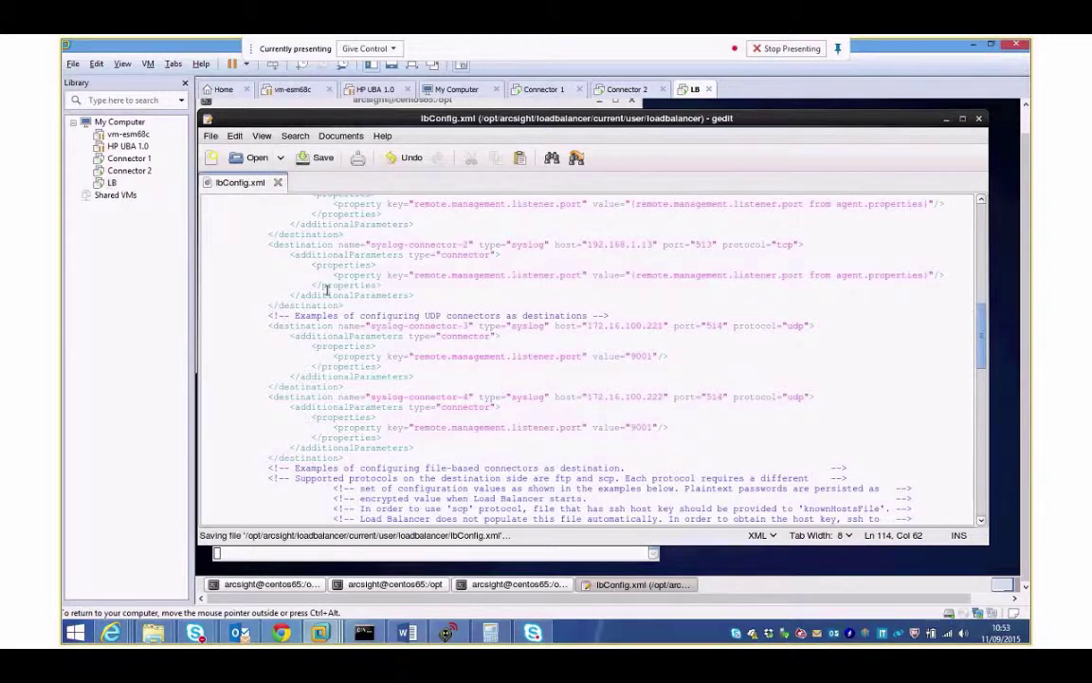
click(211, 136)
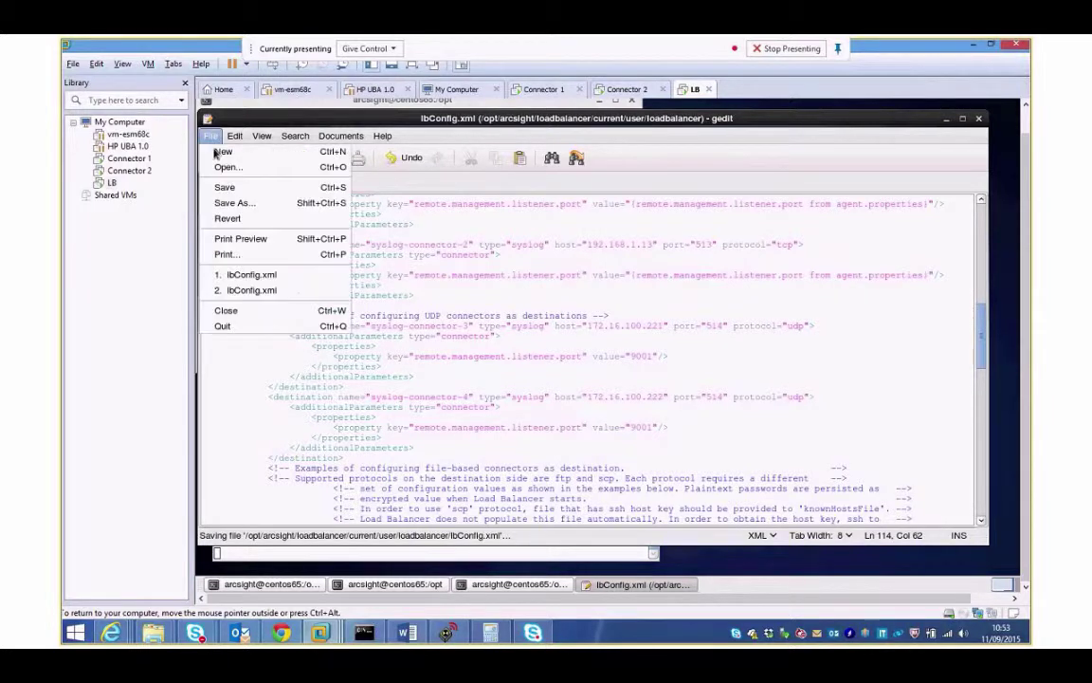
click(244, 331)
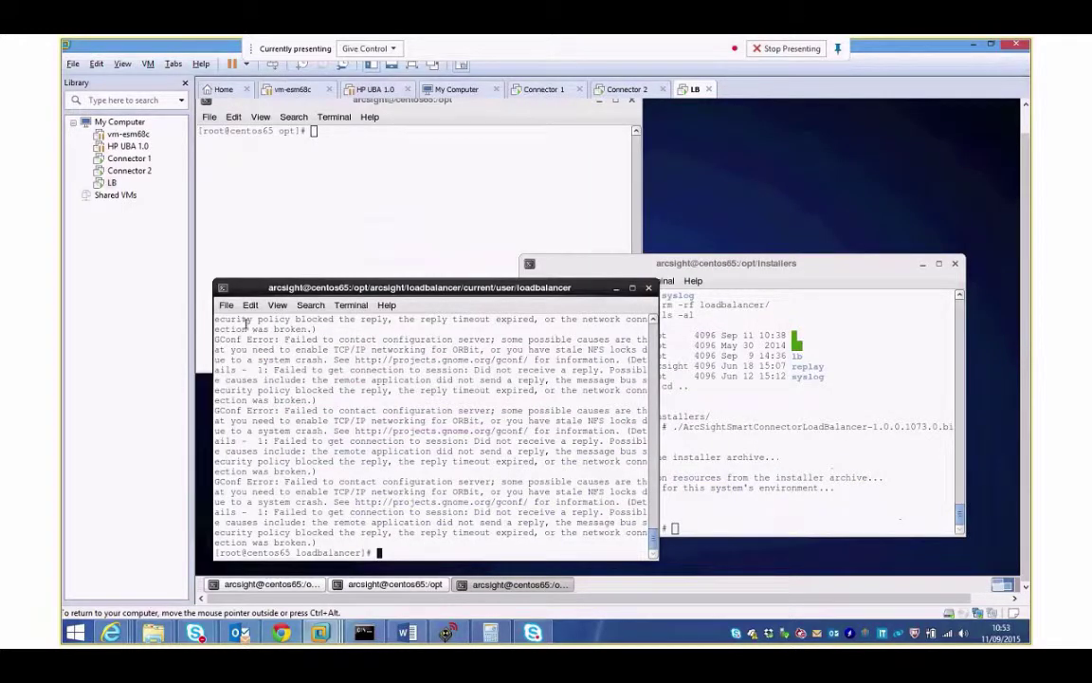
In the root terminal, go to /opt/arcsight/loadbalancer/current/logs/, list it, and type a tail -f command.
click(360, 174)
text(pwd)
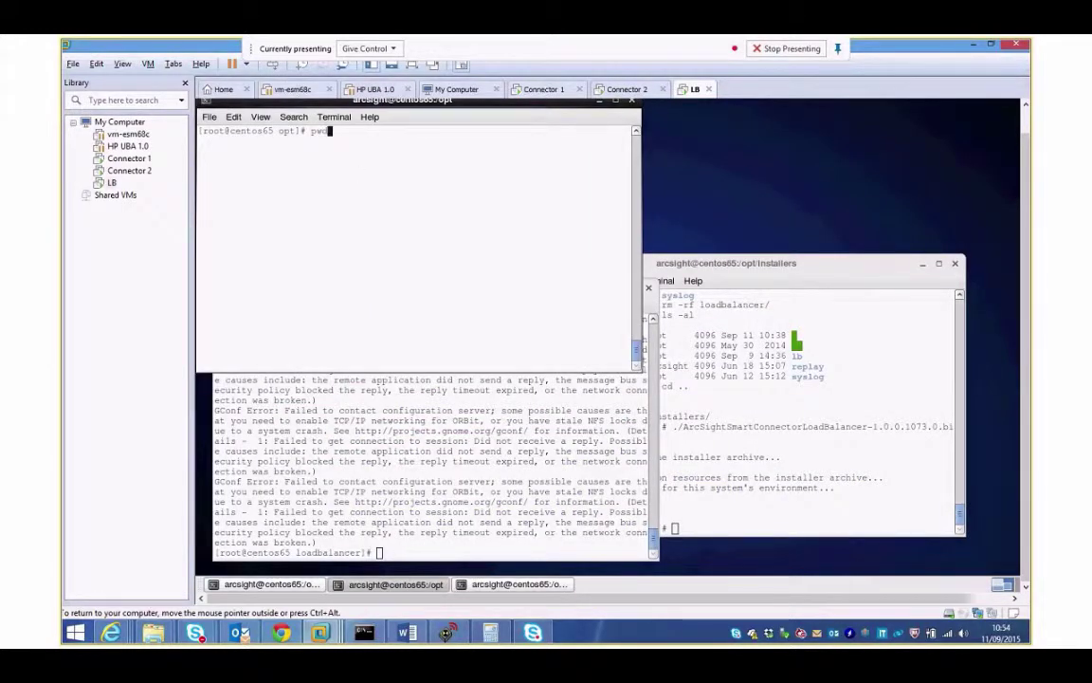
key(Return)
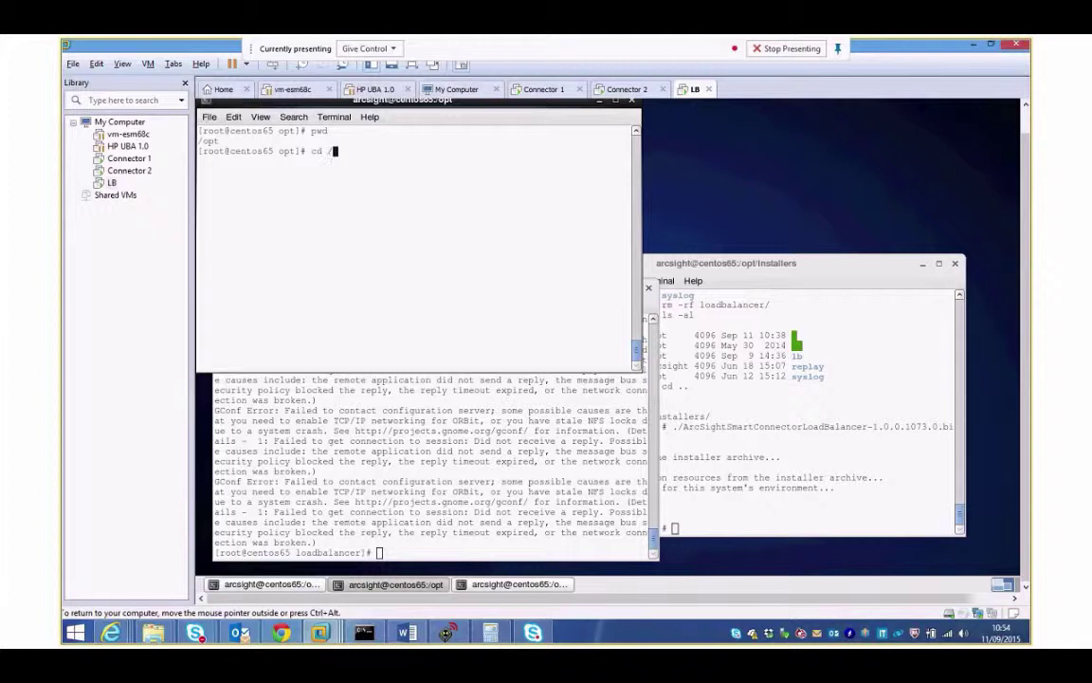
text(cd /opt/)
text(arcsight)
text(/loadbalancer/)
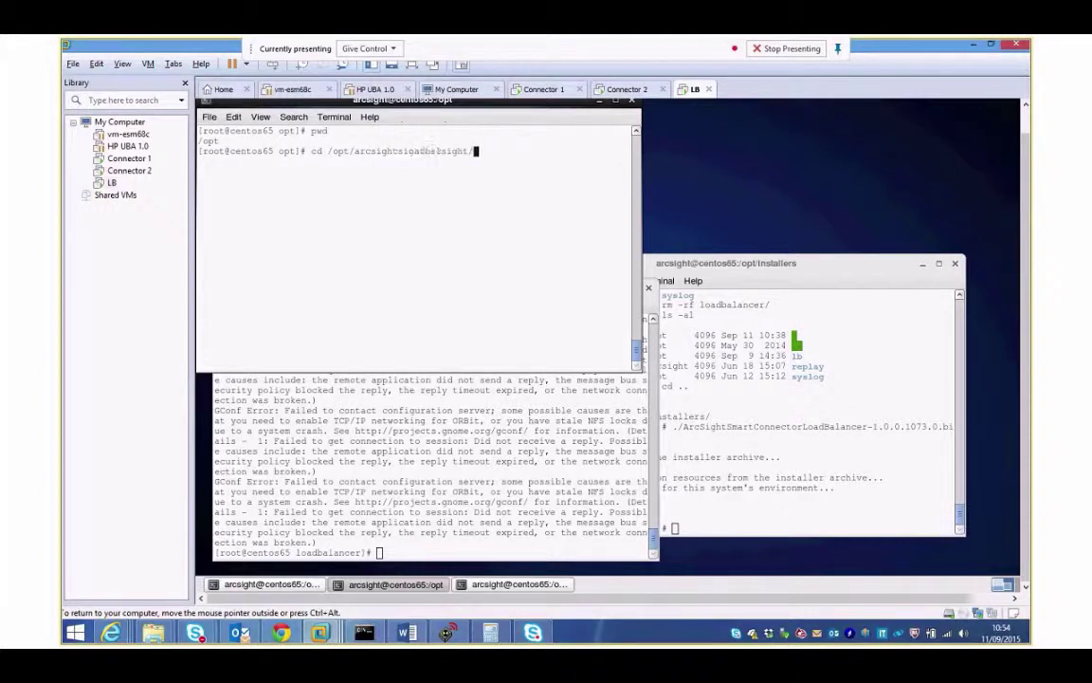
text(current/logs/)
key(Return)
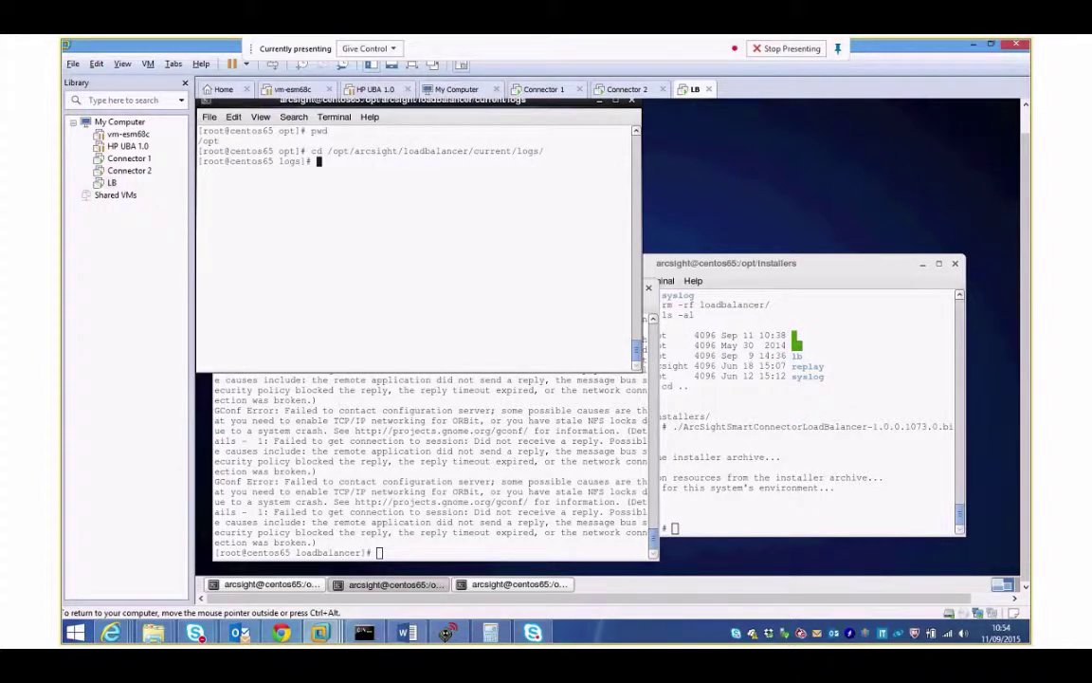
text(ls)
key(Return)
text(t)
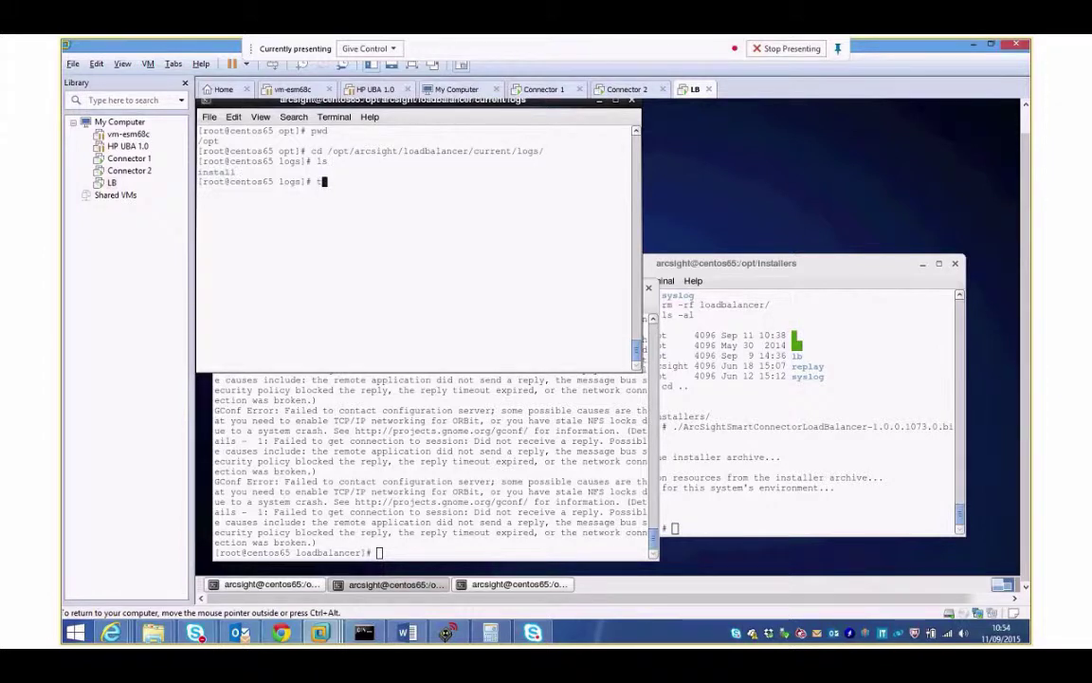
text(ail -f lb)
text(adbalancer.log)
click(728, 284)
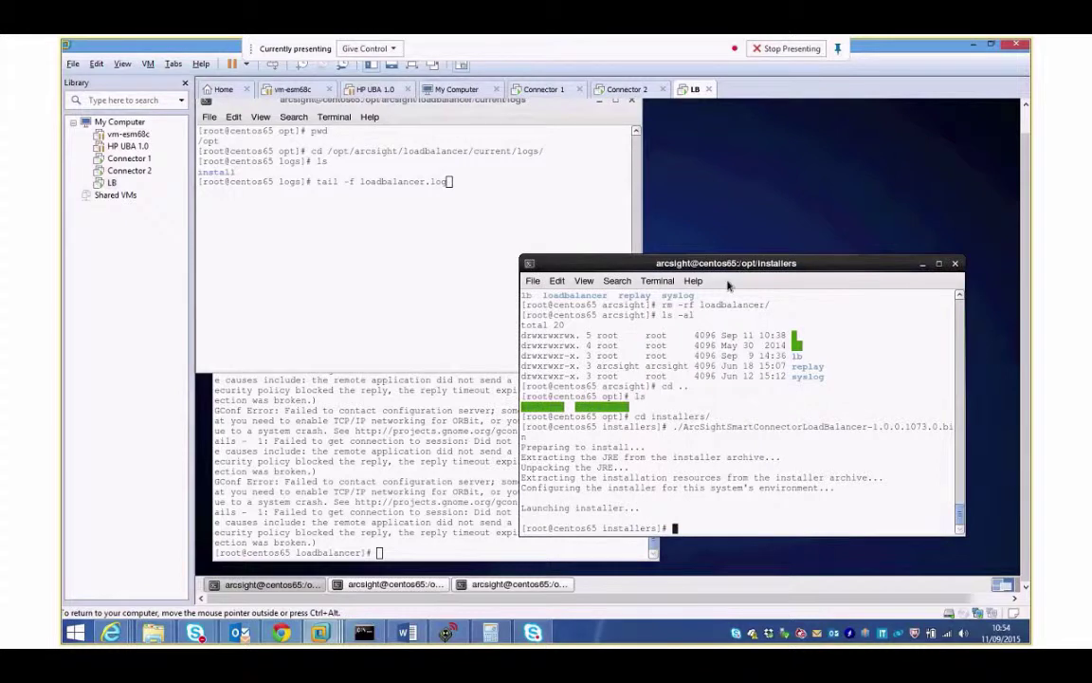
In the installers terminal, move up to /opt and list its folders.
text(cd ..)
key(Return)
text(cd arc)
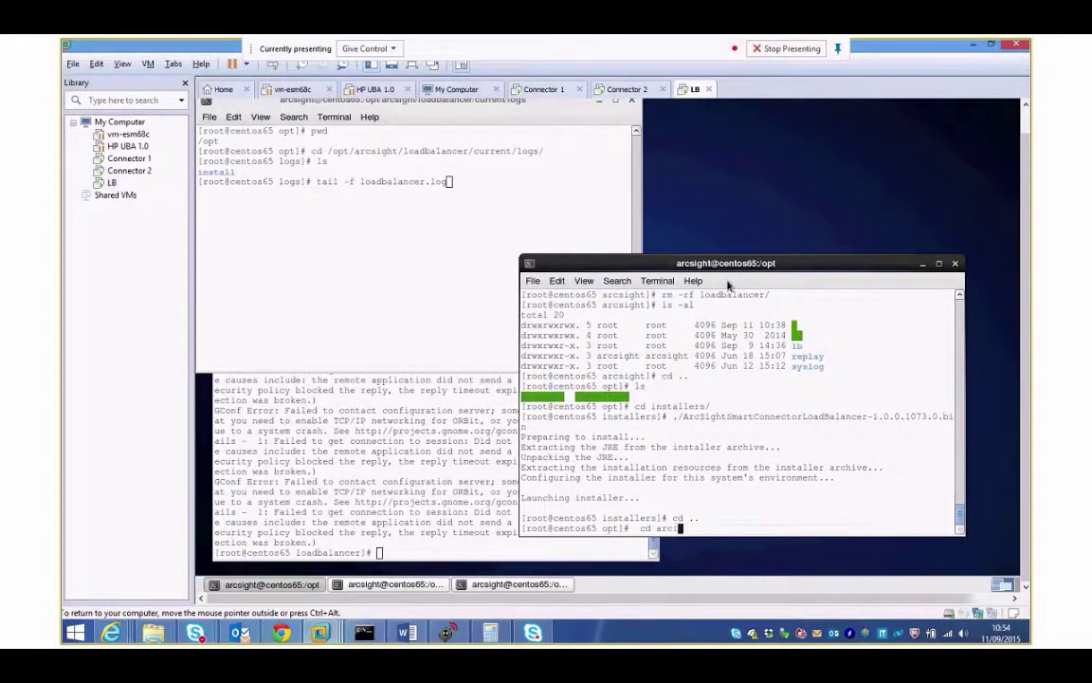
key(BackSpace)
key(BackSpace)
key(BackSpace)
key(BackSpace)
key(BackSpace)
key(BackSpace)
key(BackSpace)
key(BackSpace)
text(;s)
key(Return)
text(ls)
key(Return)
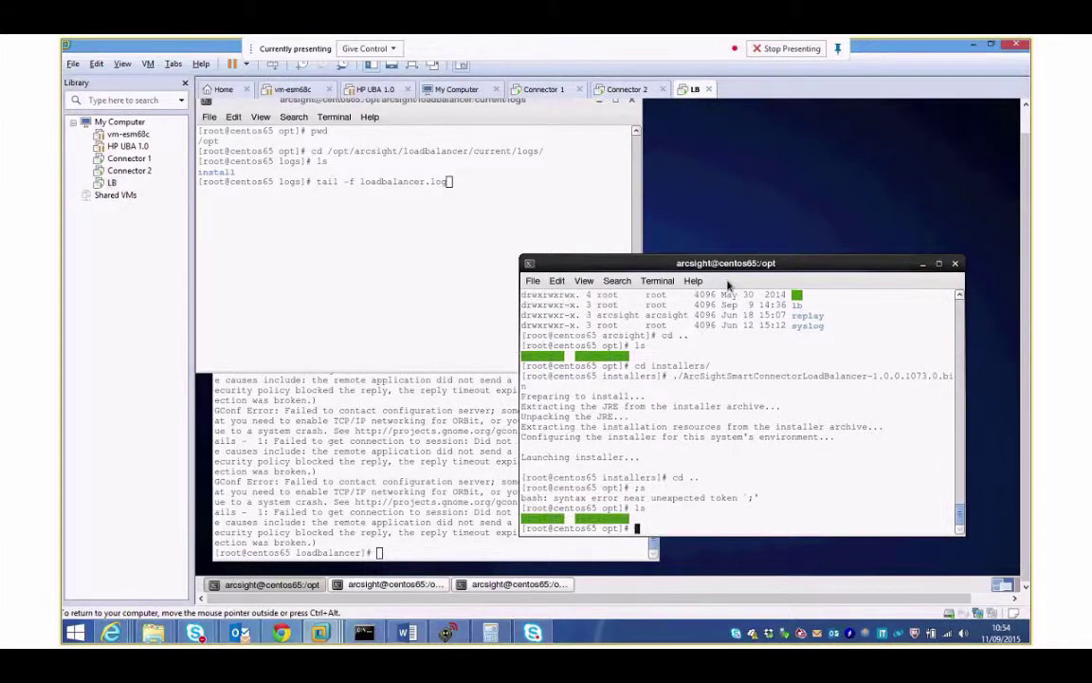
Enter the load balancer's current/bin folder and type ./arcsight loadbalancer.
text(cd arcsight/logs)
text(dbalancer/current/bin/)
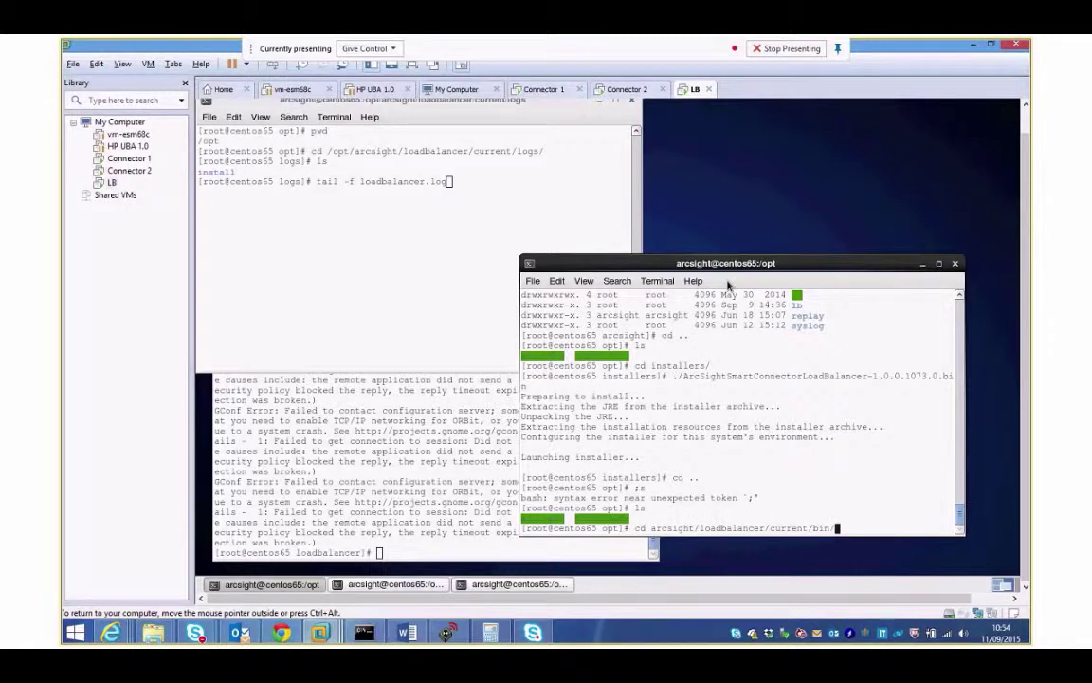
key(Return)
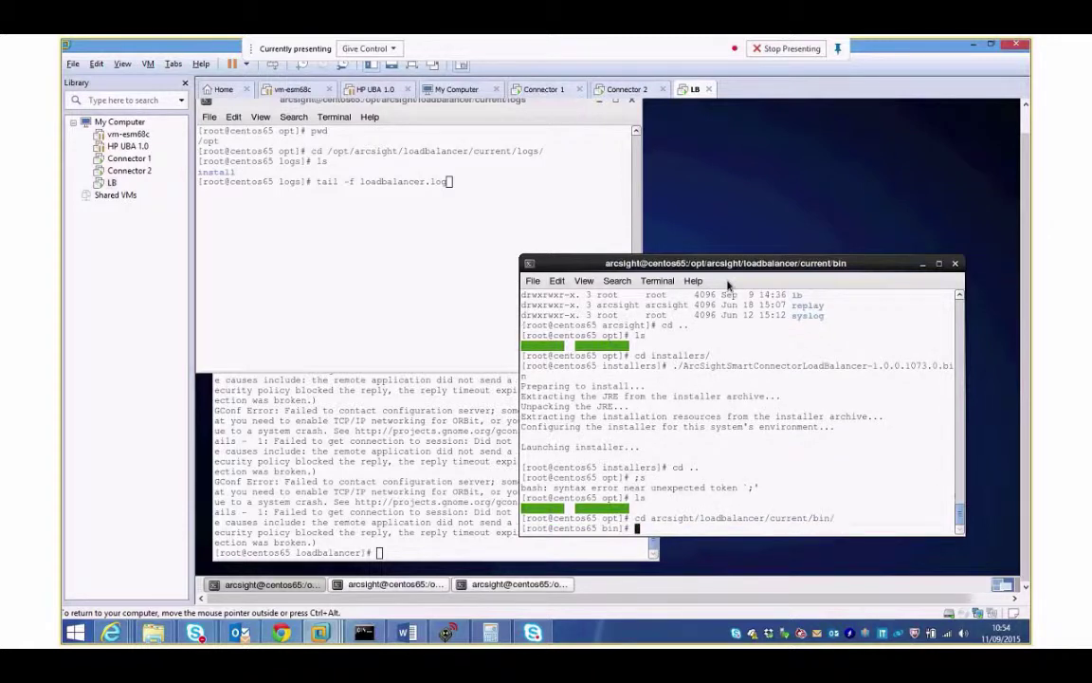
text(./arcsight loadbalancer)
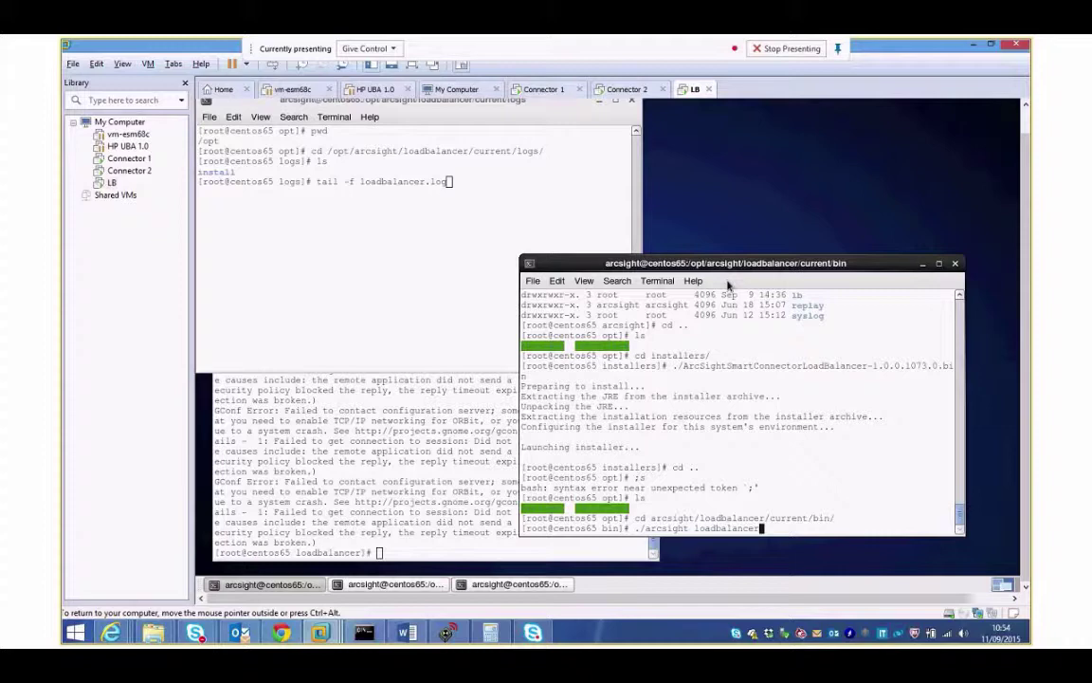
Start the Load Balancer, follow loadbalancer.log, and highlight the syslog-connector-4 download success message.
key(Return)
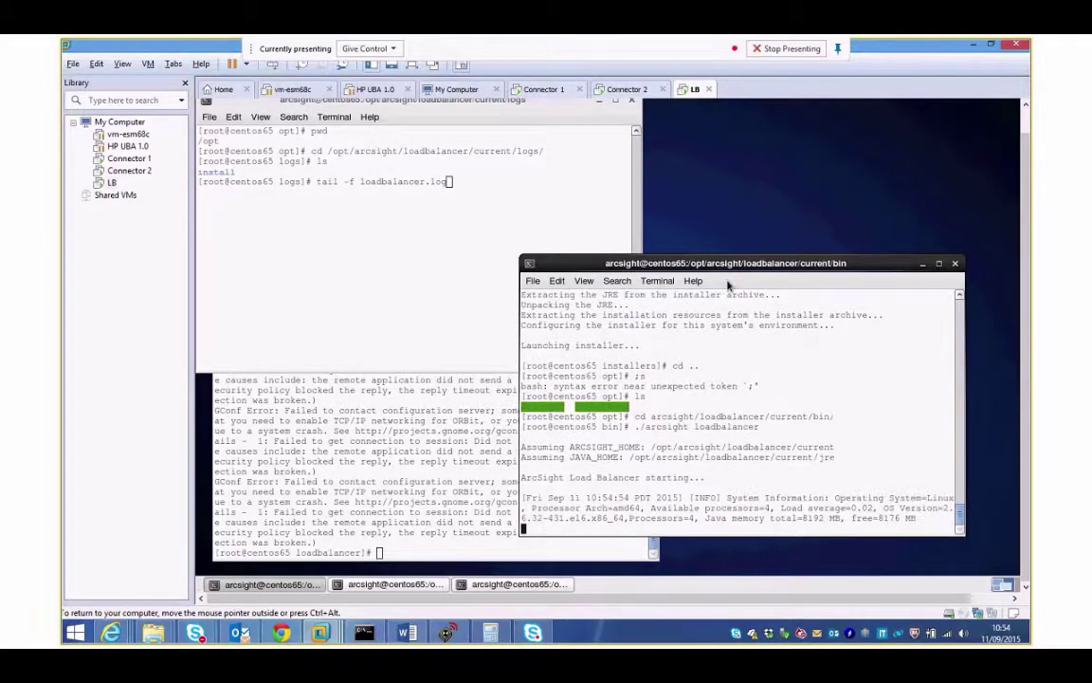
click(418, 244)
key(Return)
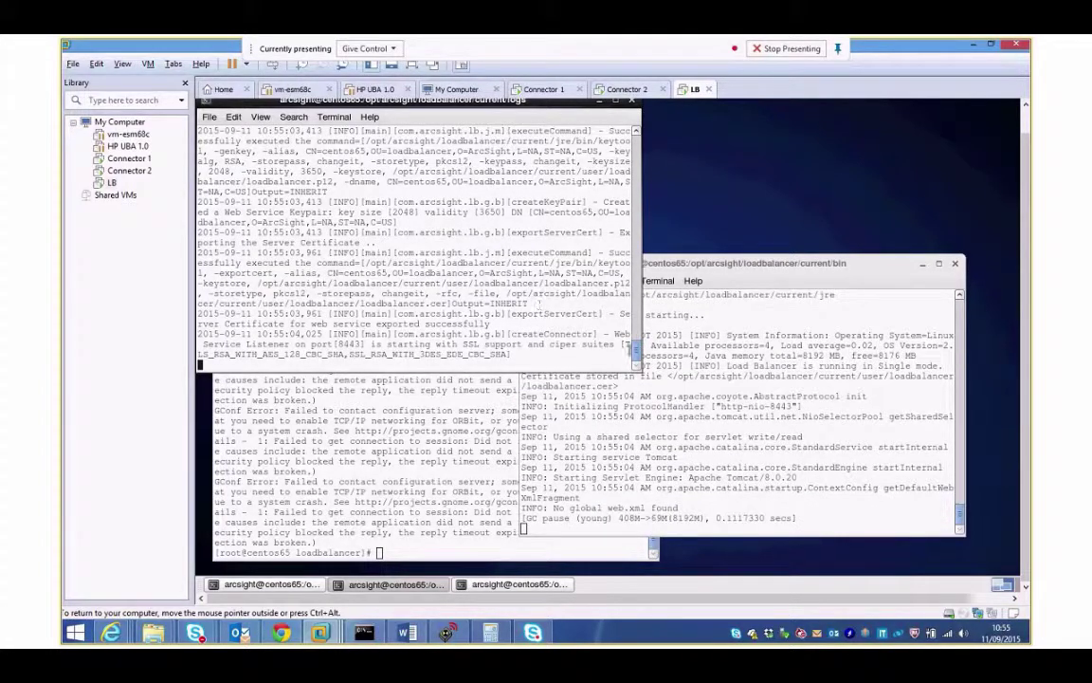
drag(638, 353, 639, 327)
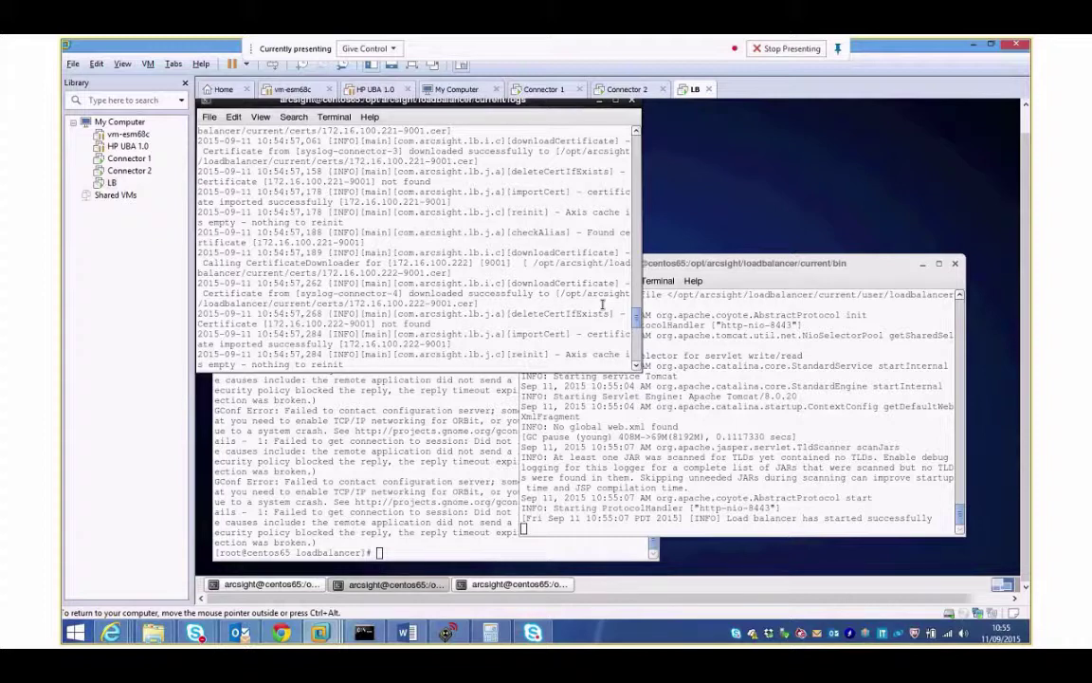
drag(387, 294, 521, 294)
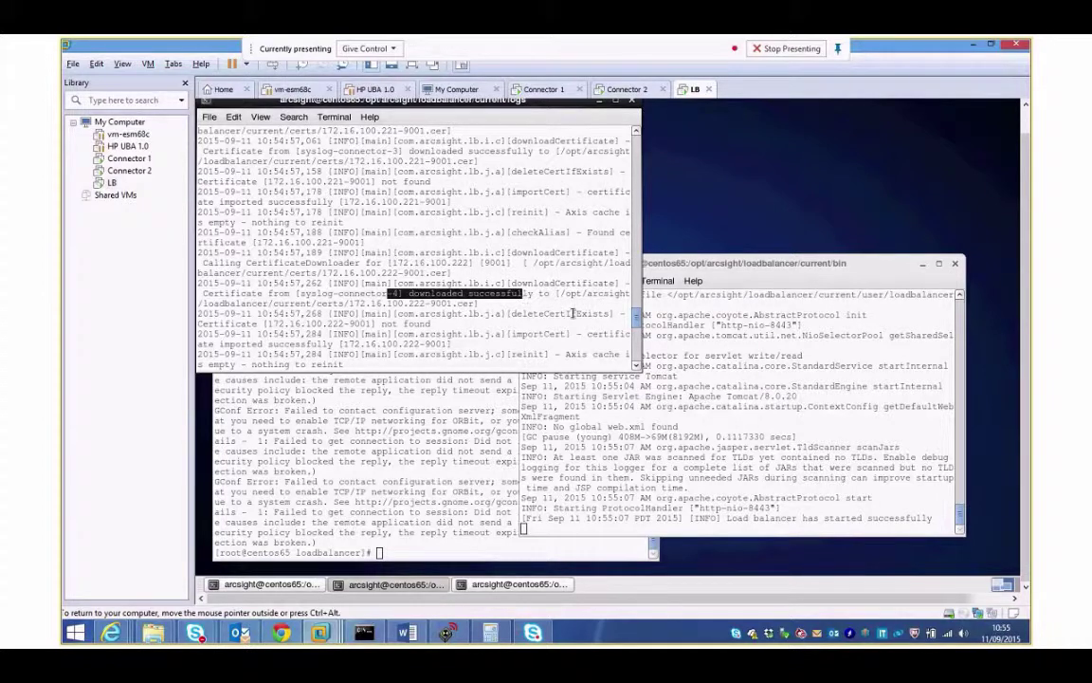
scroll(636, 314, up, 5)
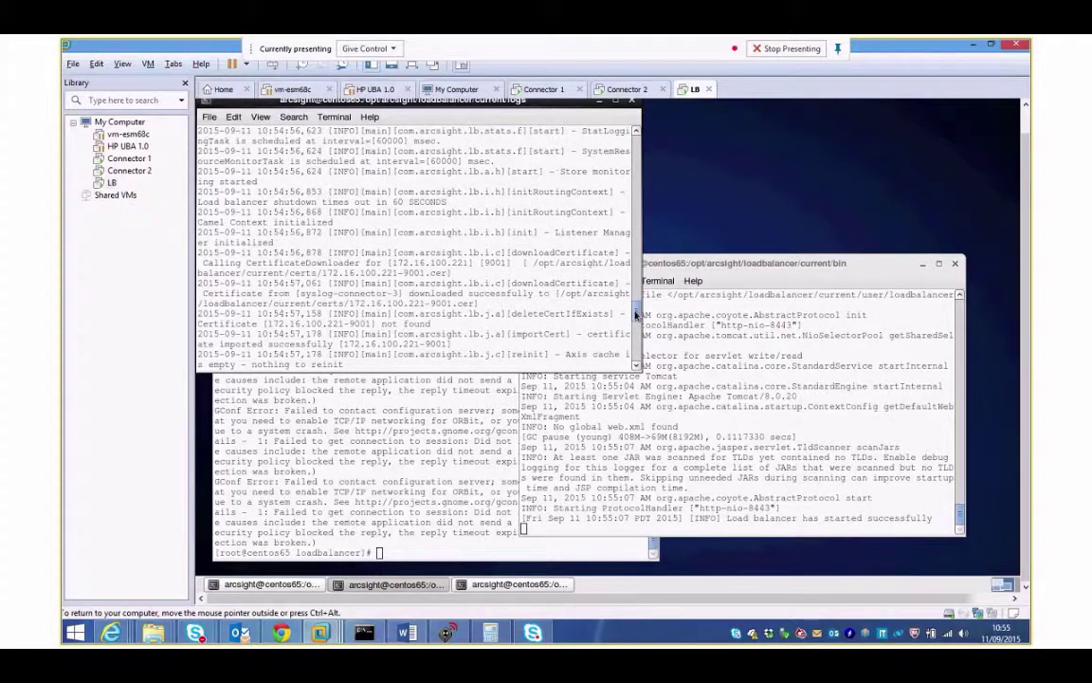
Highlight the certificate file name 172.16.100.221-9001.cer in the log, then bring the call conversation window forward.
drag(349, 304, 475, 305)
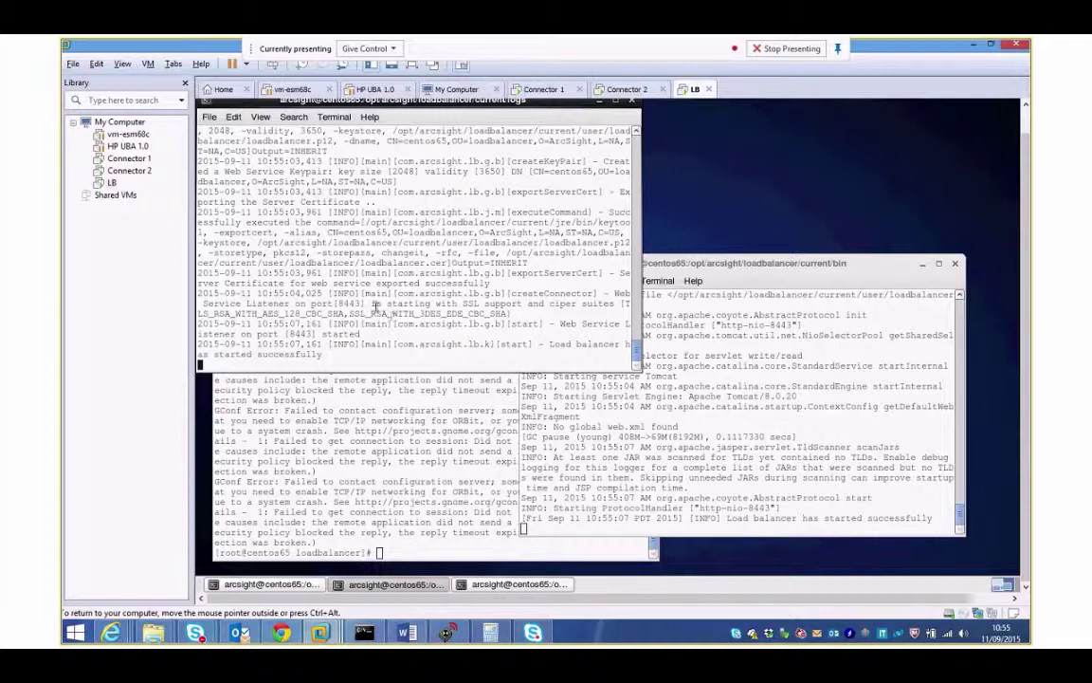
mouse_move(198, 634)
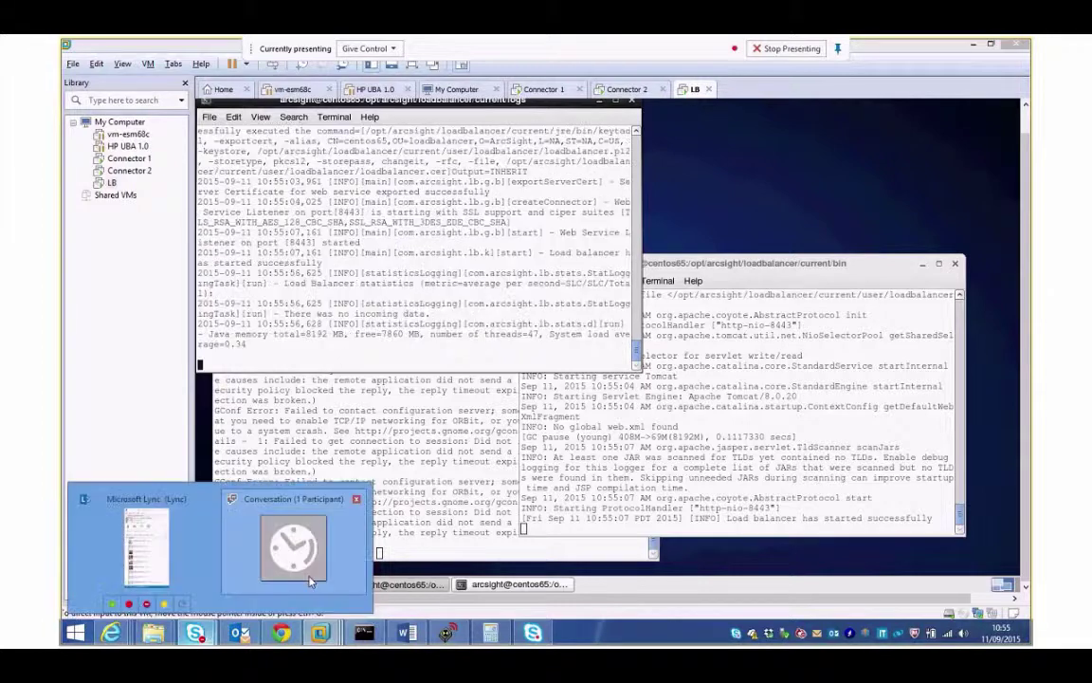
click(289, 543)
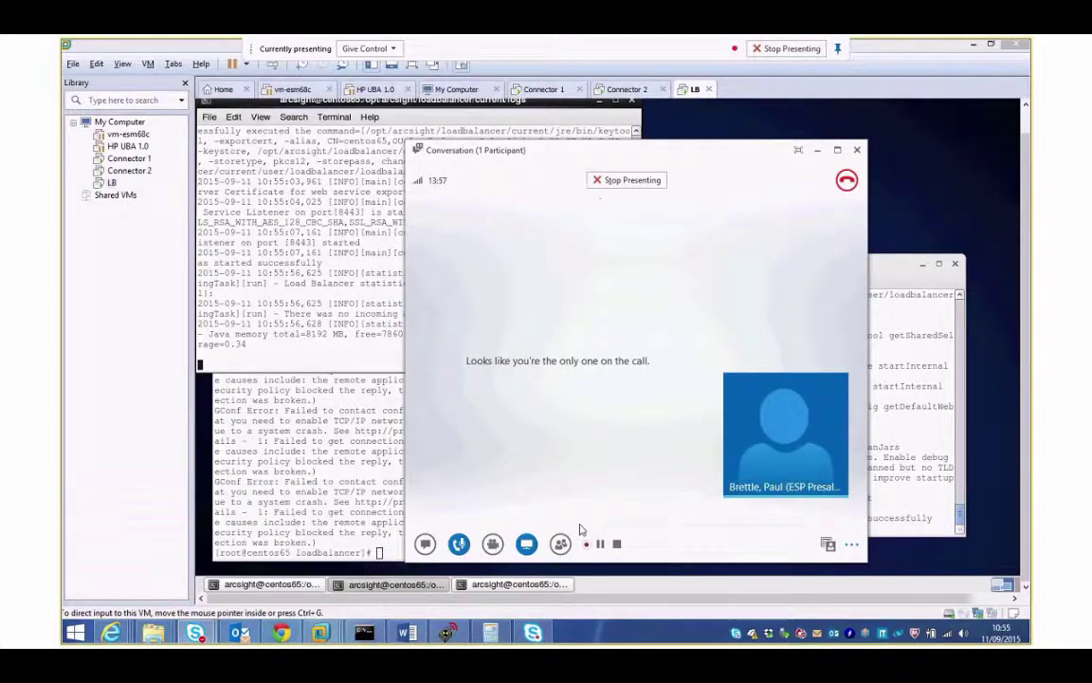